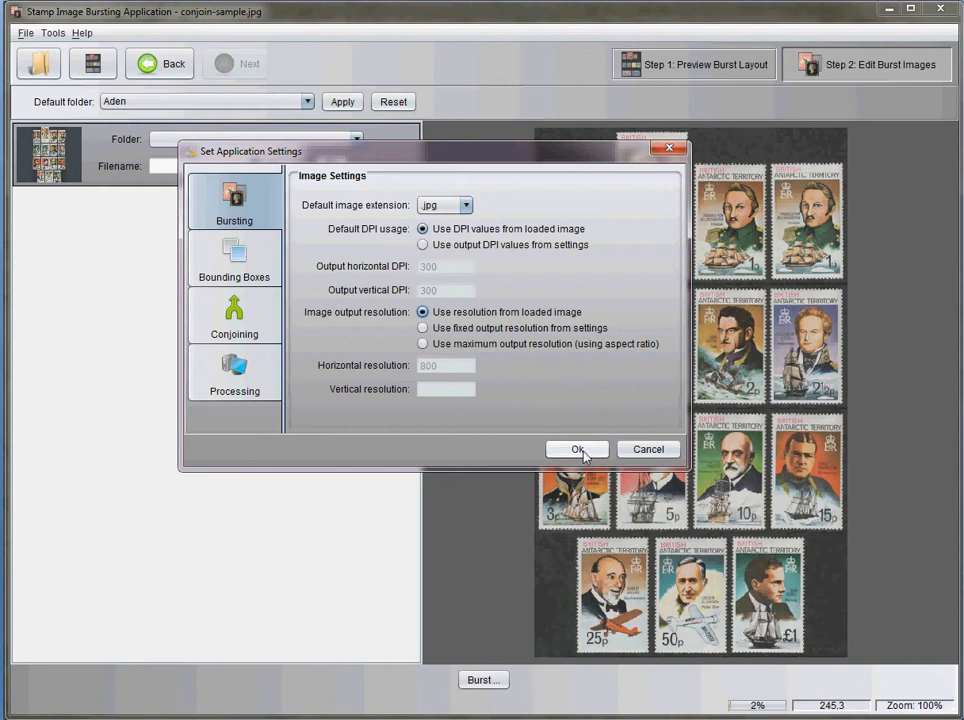
# Accept the loaded-image resolution settings, burst the image as normalResolution to d:\dev\images, and check the saved file's details in Windows Explorer
pyautogui.click(581, 451)
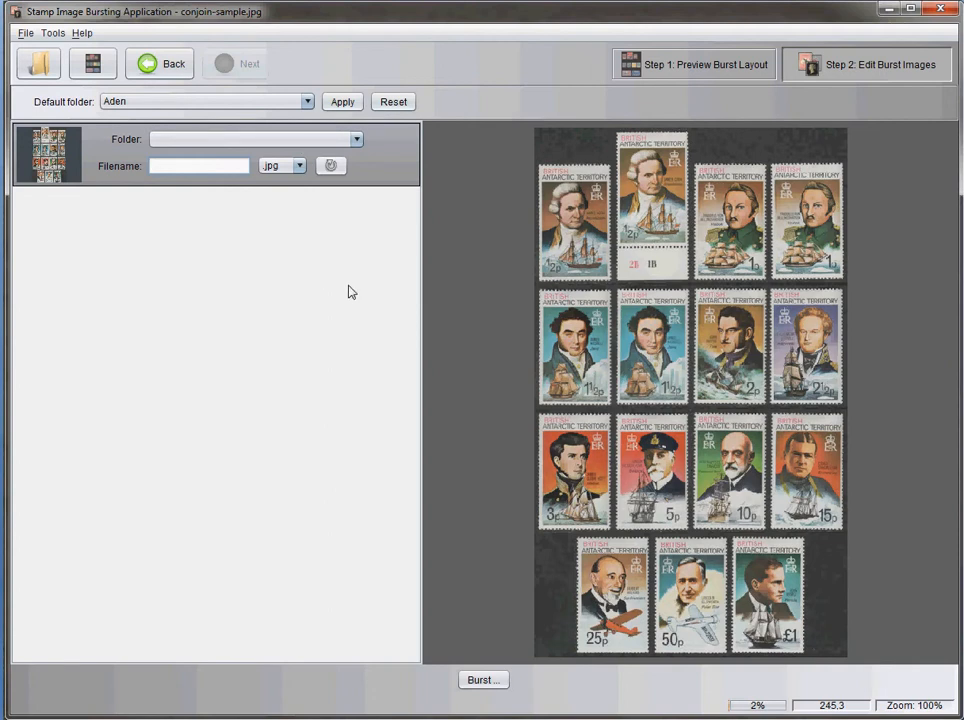
pyautogui.write('normalResolution')
pyautogui.click(483, 680)
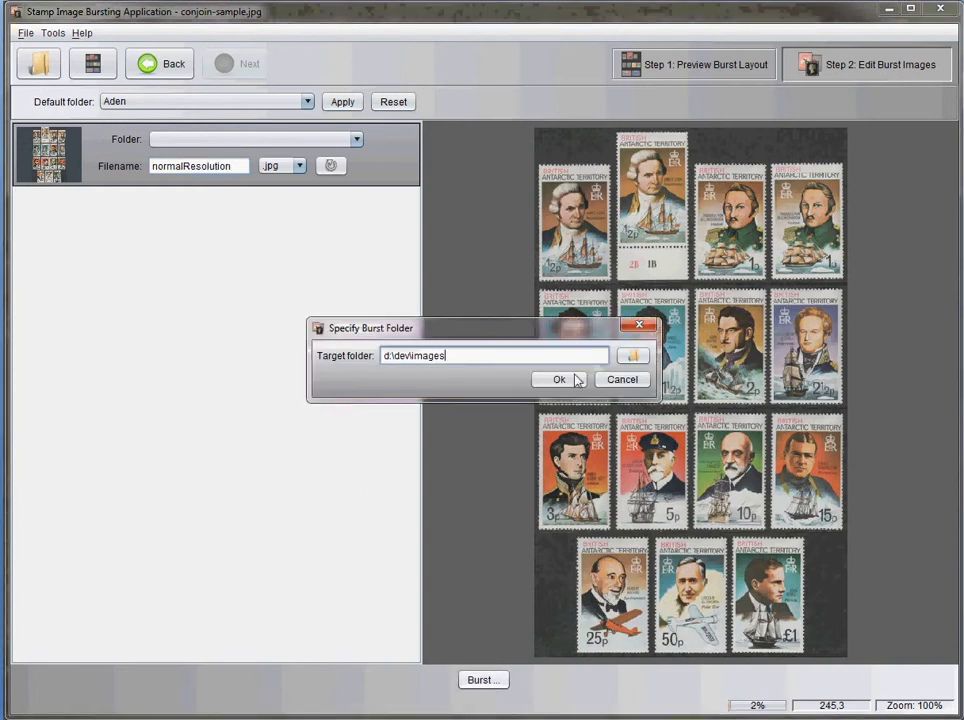
pyautogui.click(566, 386)
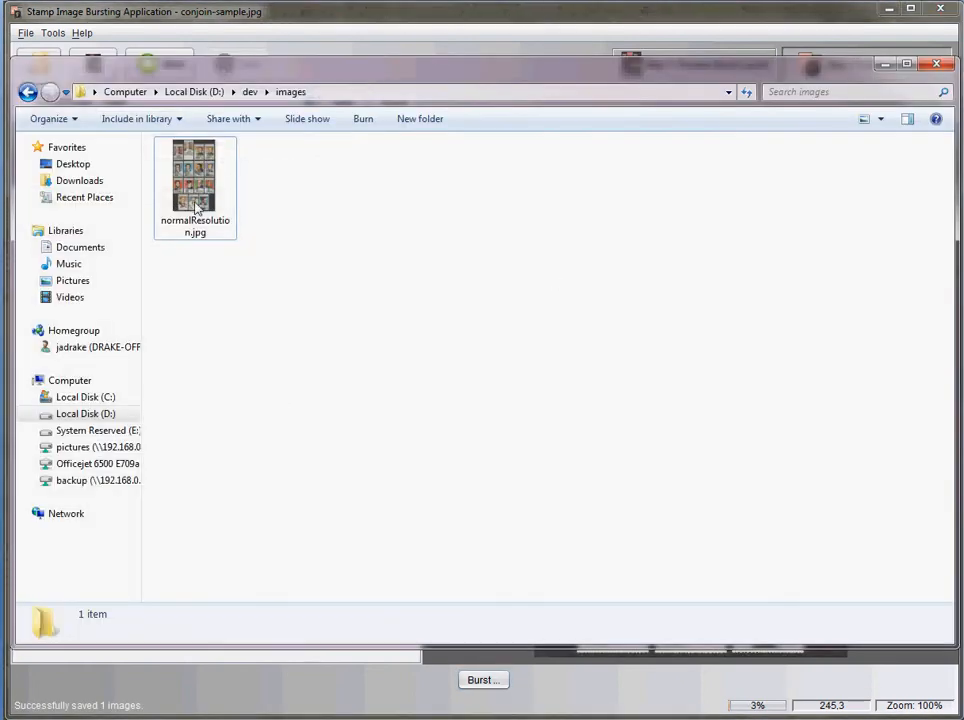
pyautogui.click(197, 197)
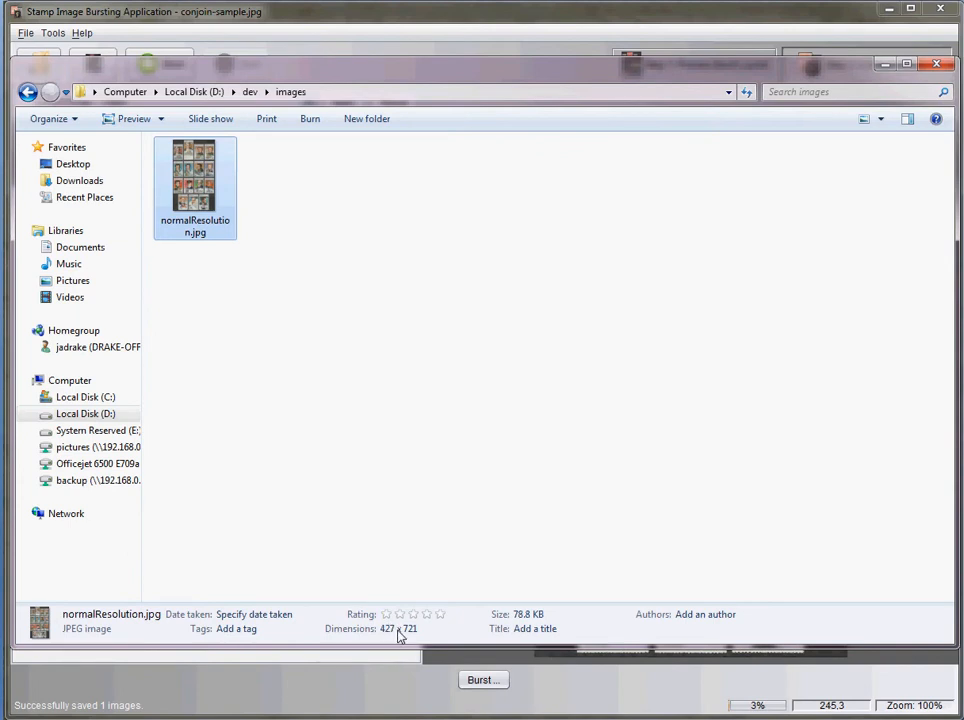
# Return to the Stamp Image Bursting Application and set bursting to a fixed output resolution with a vertical resolution of 600
pyautogui.click(247, 16)
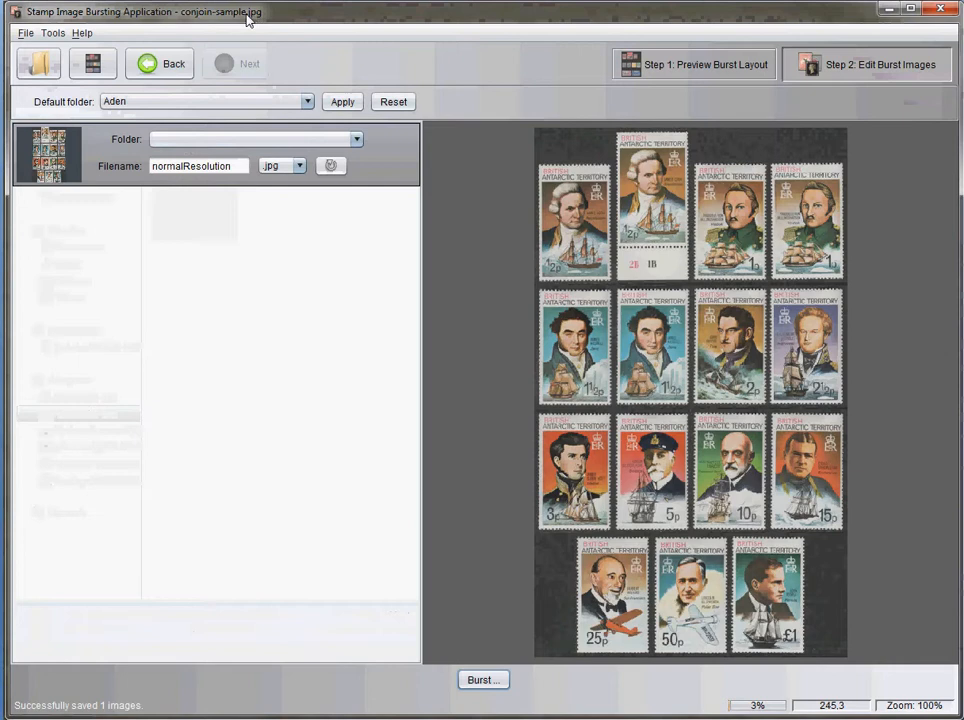
pyautogui.click(52, 33)
pyautogui.click(91, 86)
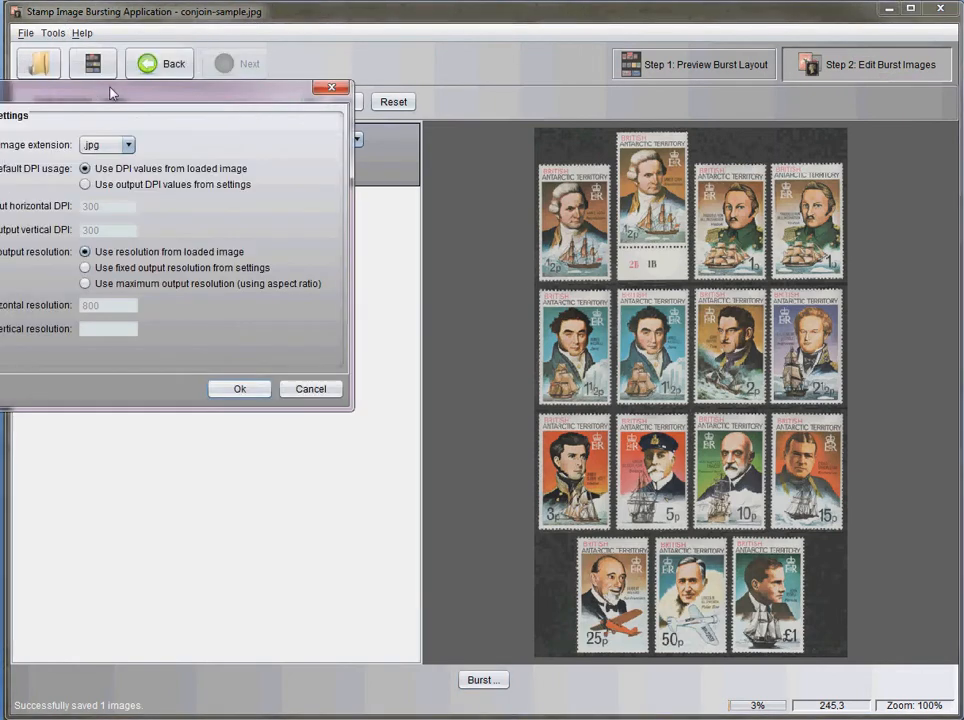
pyautogui.moveTo(99, 86); pyautogui.dragTo(461, 152)
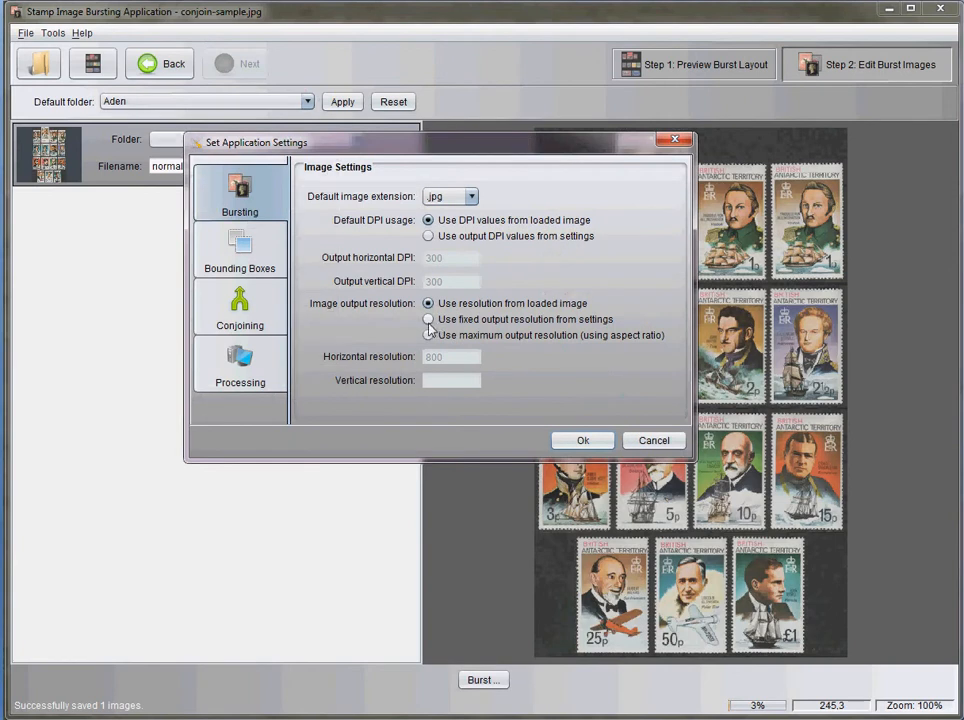
pyautogui.click(475, 320)
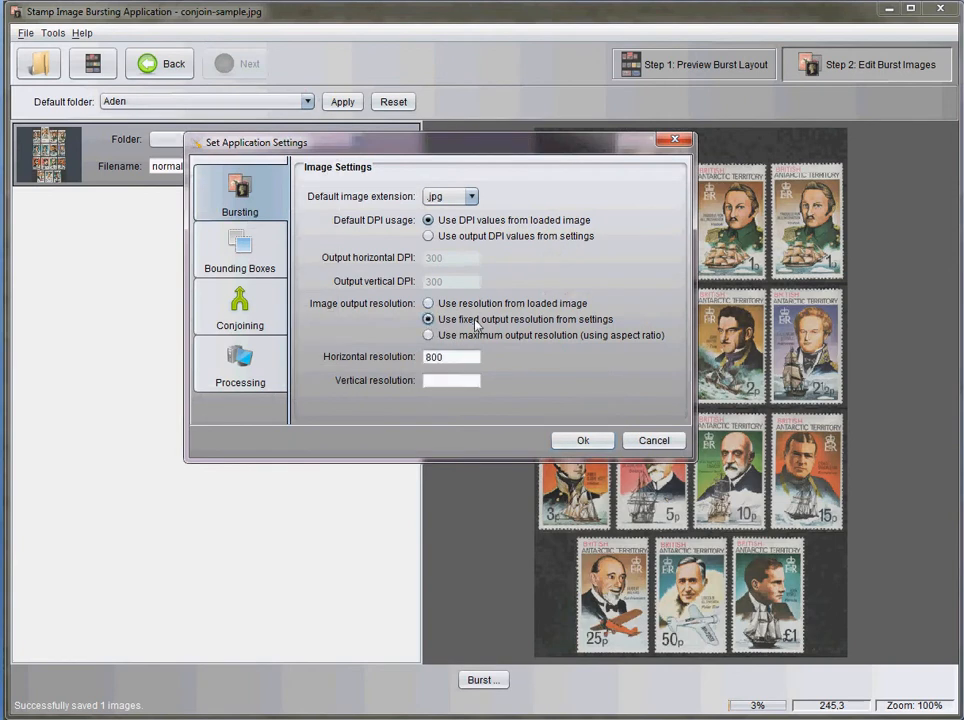
pyautogui.click(447, 382)
pyautogui.write('600')
pyautogui.click(583, 440)
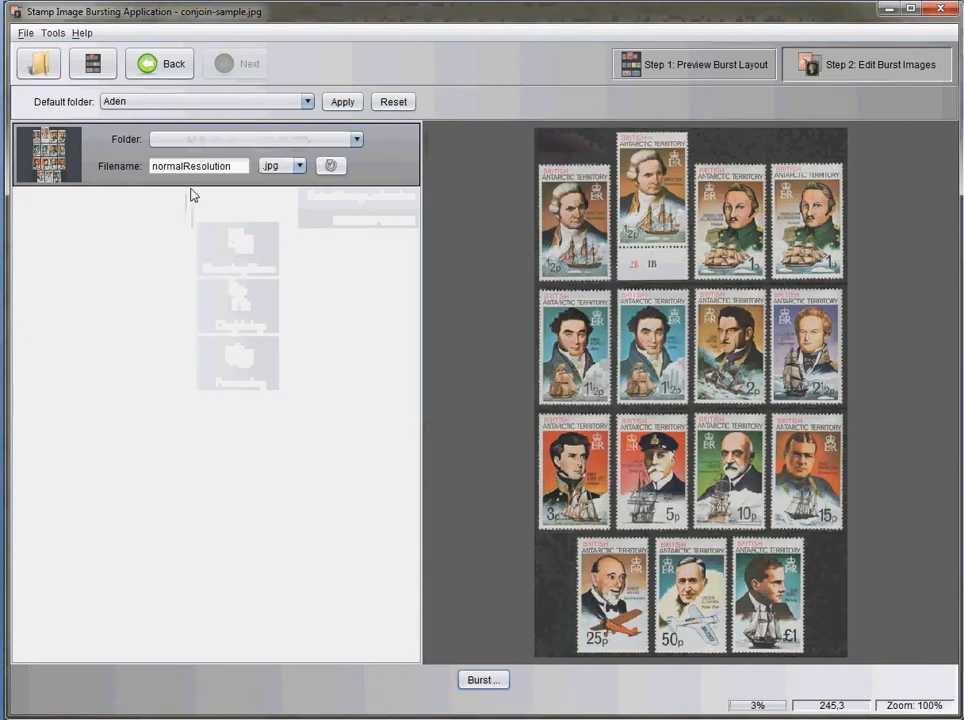
# Burst the image as 800x600 to the images folder and check the new file's dimensions in Windows Explorer
pyautogui.moveTo(238, 167); pyautogui.dragTo(85, 157)
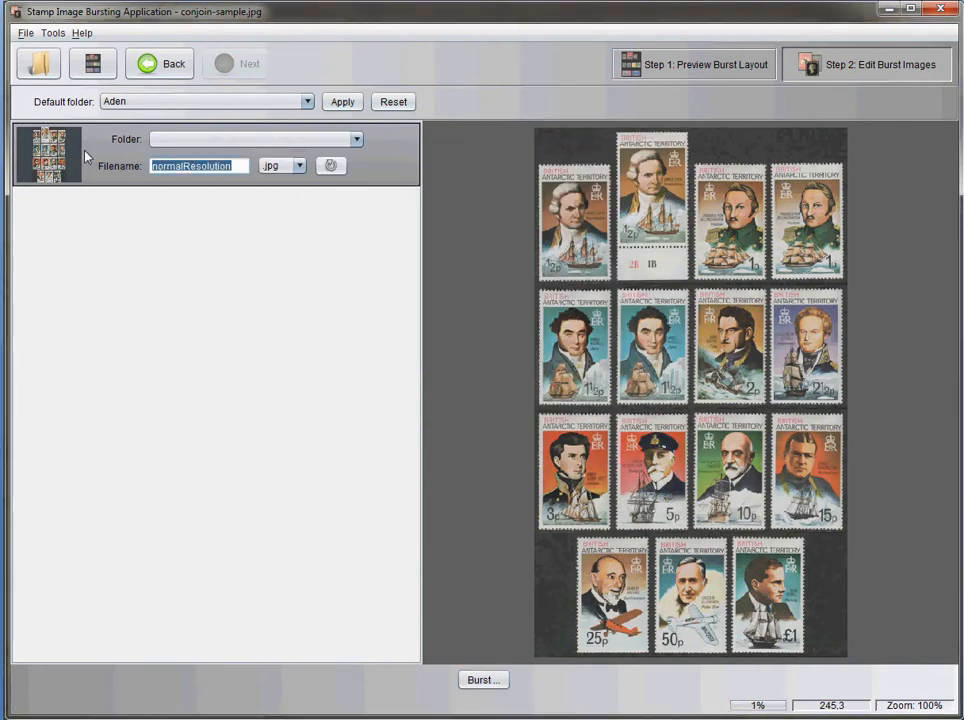
pyautogui.write('800x600')
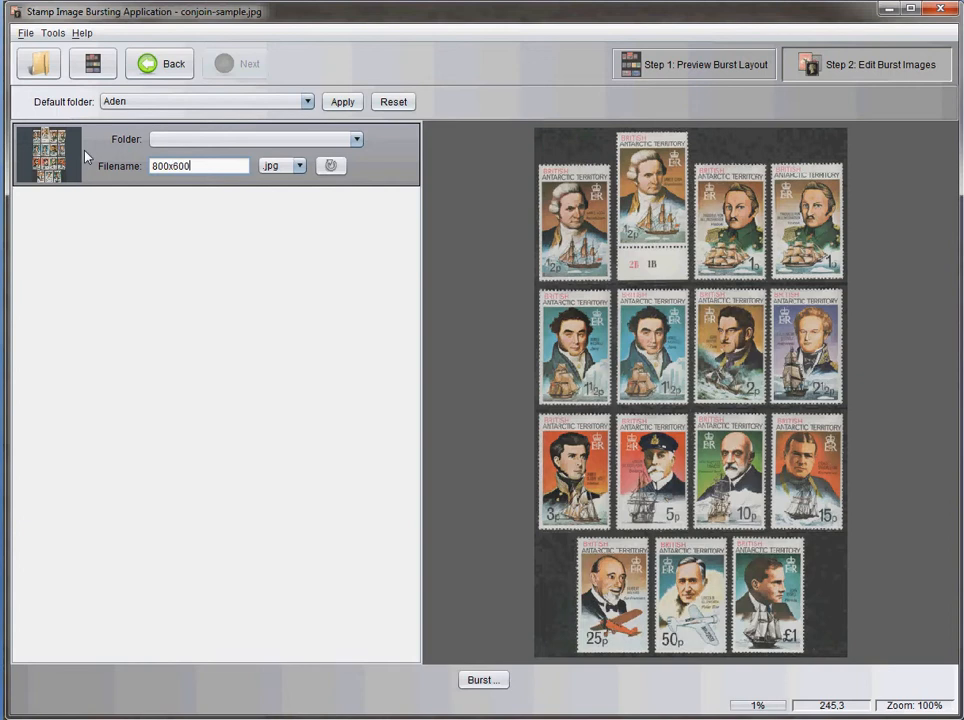
pyautogui.click(479, 686)
pyautogui.click(560, 381)
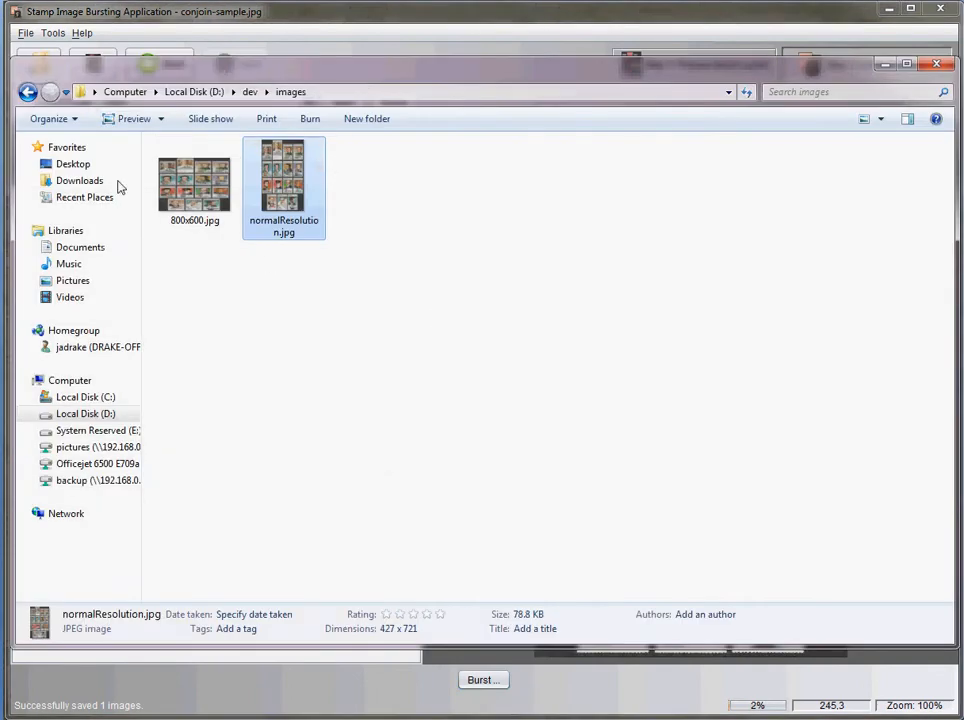
pyautogui.click(190, 192)
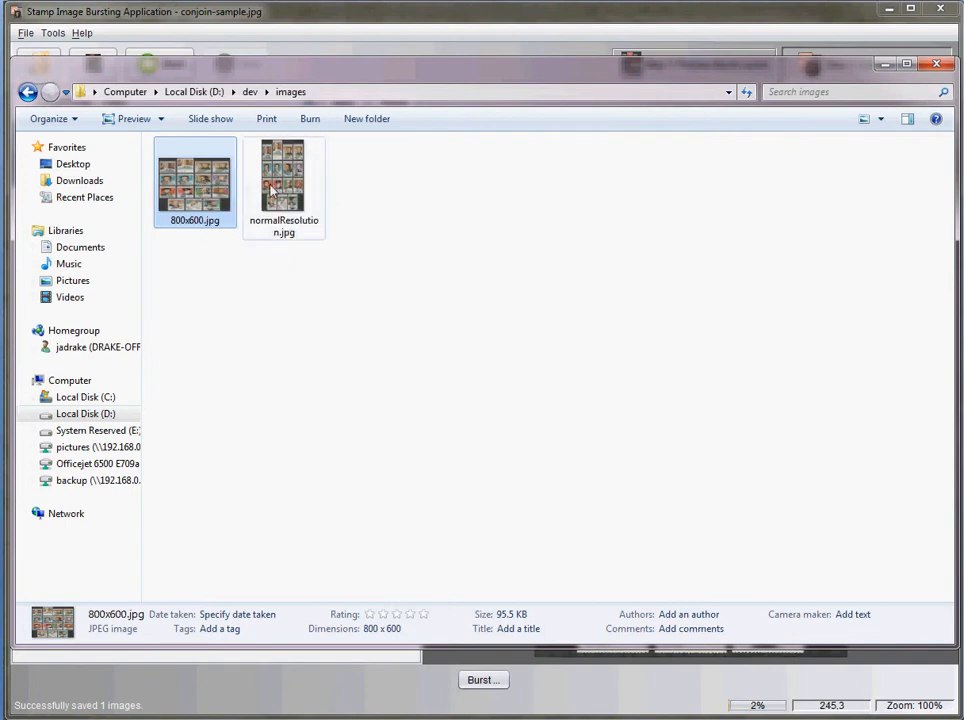
# Return to the Stamp Image Bursting Application and set the fixed output resolution to 900 horizontal and 0 vertical
pyautogui.click(202, 14)
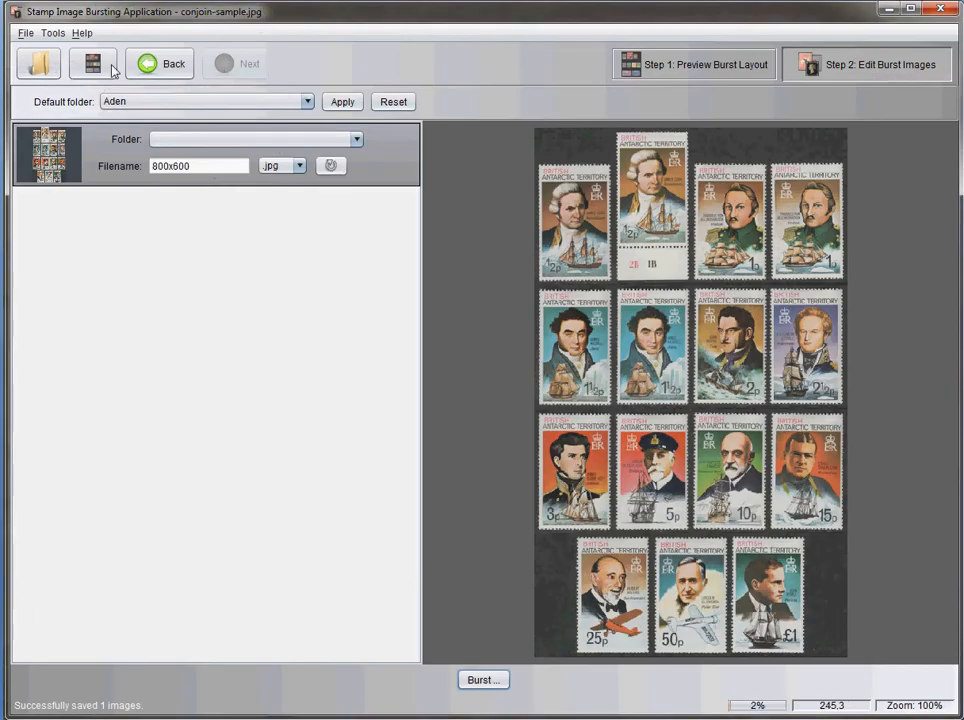
pyautogui.click(52, 33)
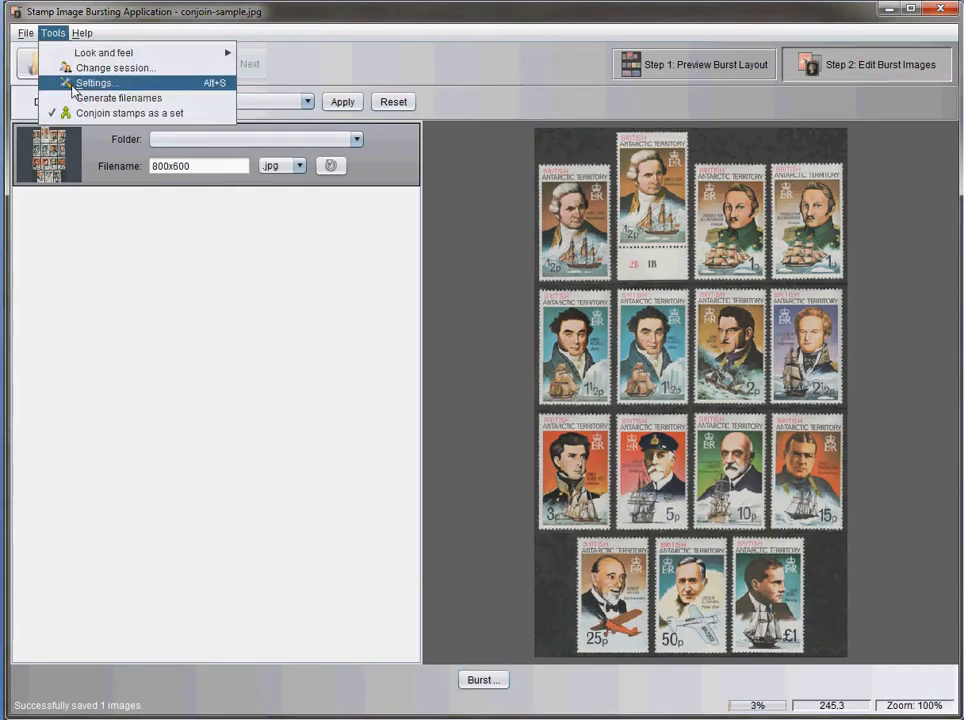
pyautogui.click(72, 82)
pyautogui.moveTo(118, 84); pyautogui.dragTo(555, 230)
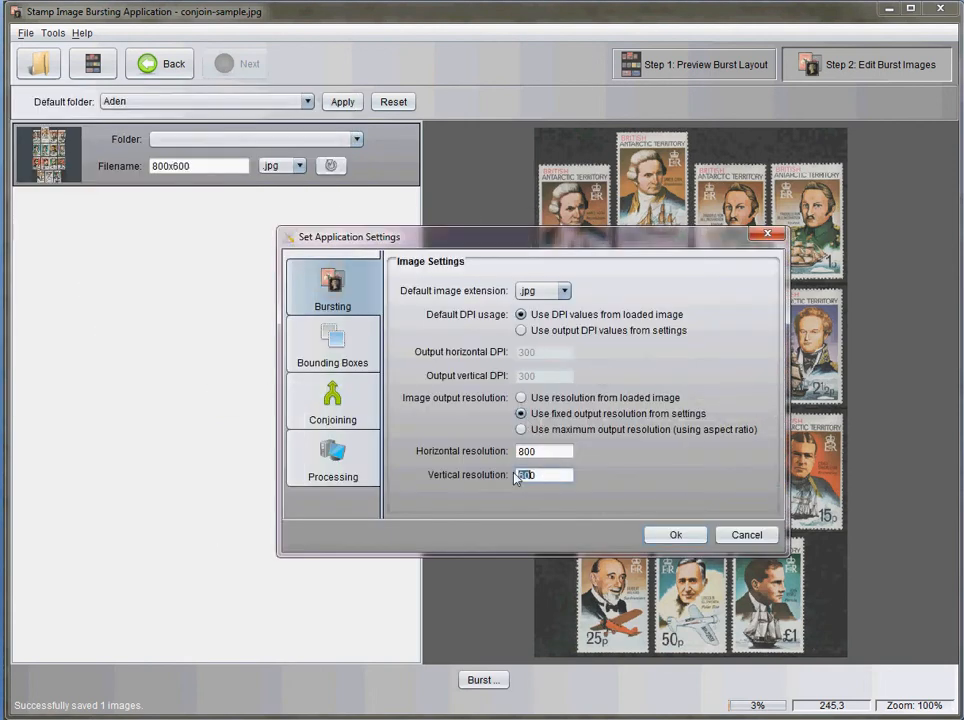
pyautogui.press('BackSpace')
pyautogui.write('600')
pyautogui.moveTo(549, 451); pyautogui.dragTo(510, 452)
pyautogui.write('900')
pyautogui.write('800')
pyautogui.write('0')
pyautogui.click(676, 537)
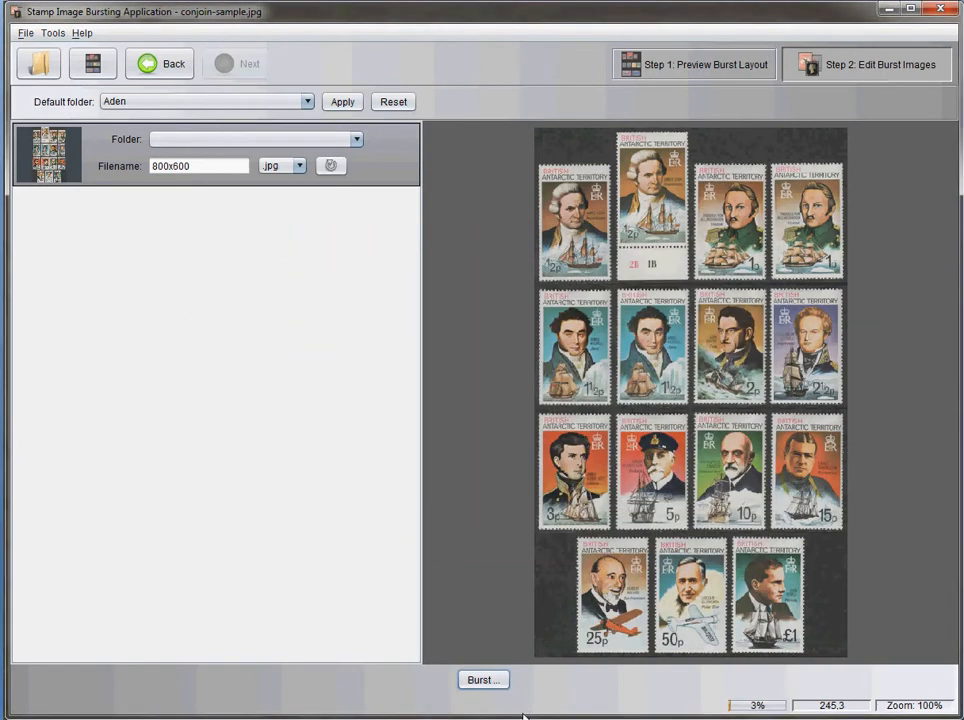
# Burst the image as 900xunknown to the images folder and check the new file's dimensions in Windows Explorer
pyautogui.doubleClick(168, 166)
pyautogui.write('9')
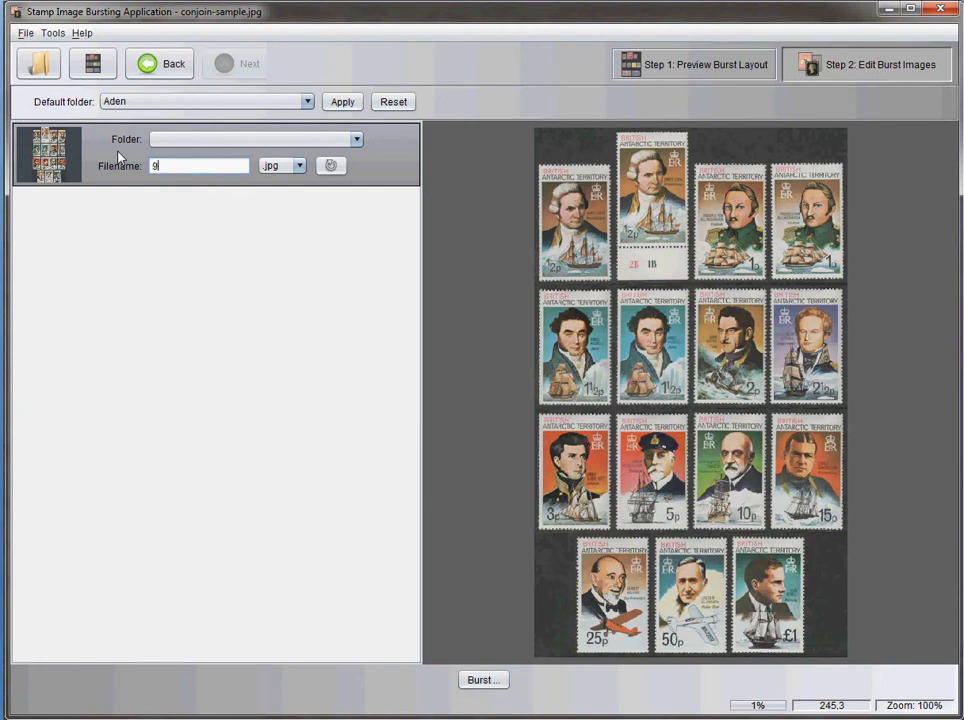
pyautogui.write('00xunknown')
pyautogui.click(472, 680)
pyautogui.click(556, 381)
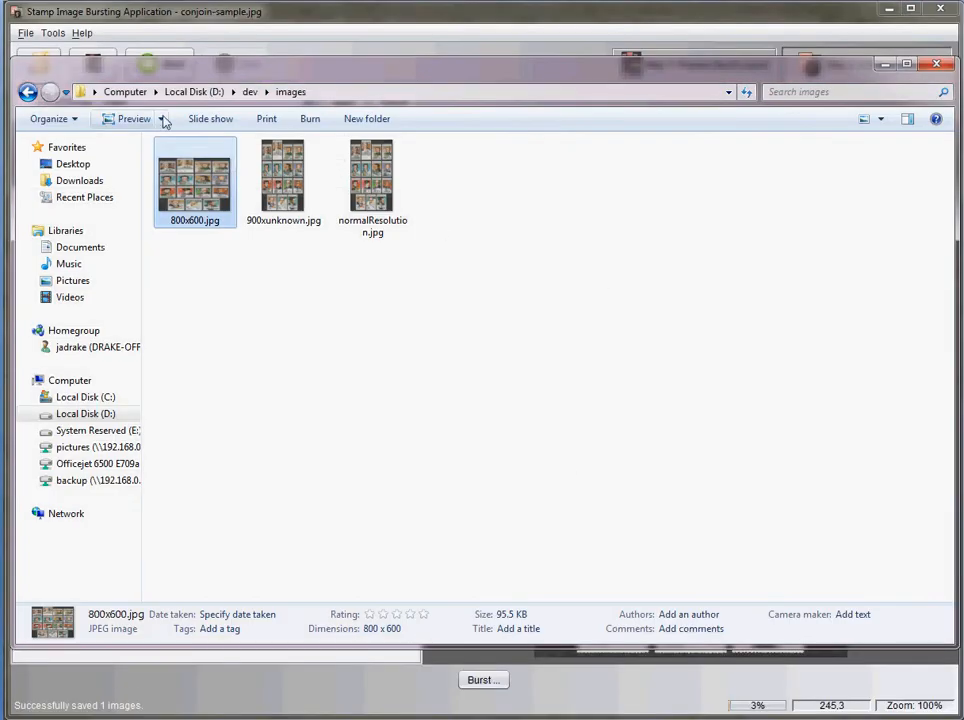
pyautogui.click(287, 182)
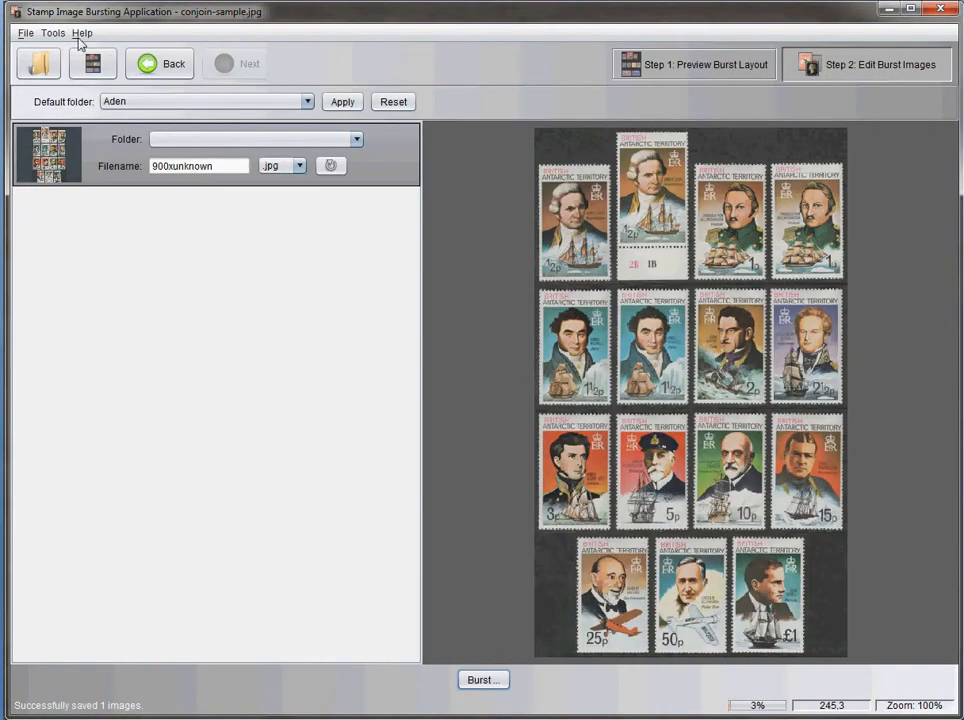
# Return to the Stamp Image Bursting Application and set the fixed output resolution to 0 horizontal and 600 vertical
pyautogui.click(52, 34)
pyautogui.click(90, 80)
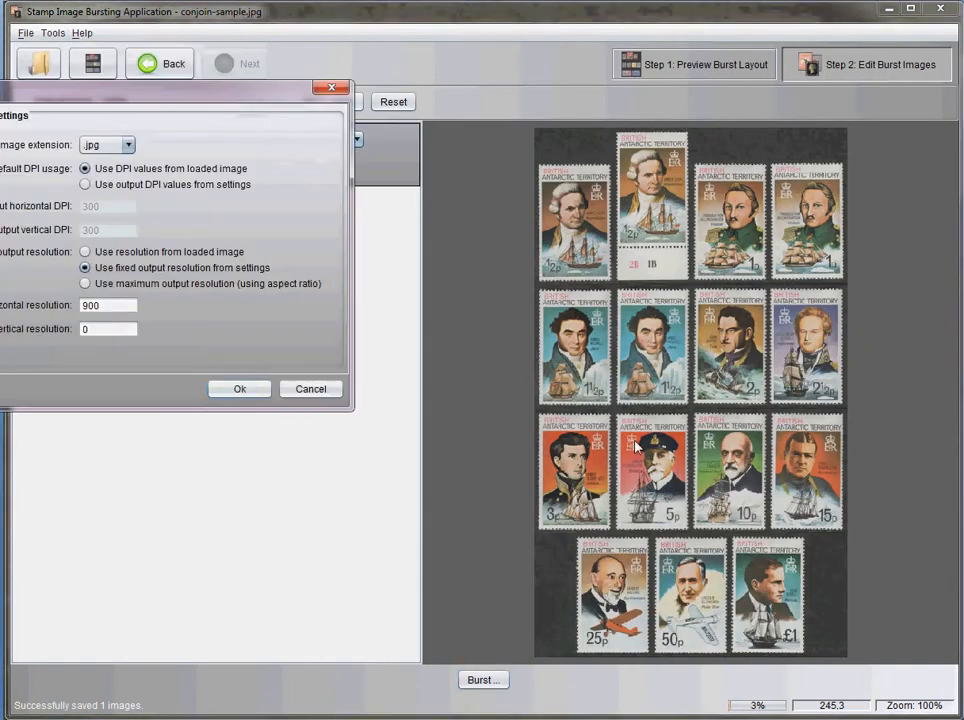
pyautogui.moveTo(210, 96); pyautogui.dragTo(456, 160)
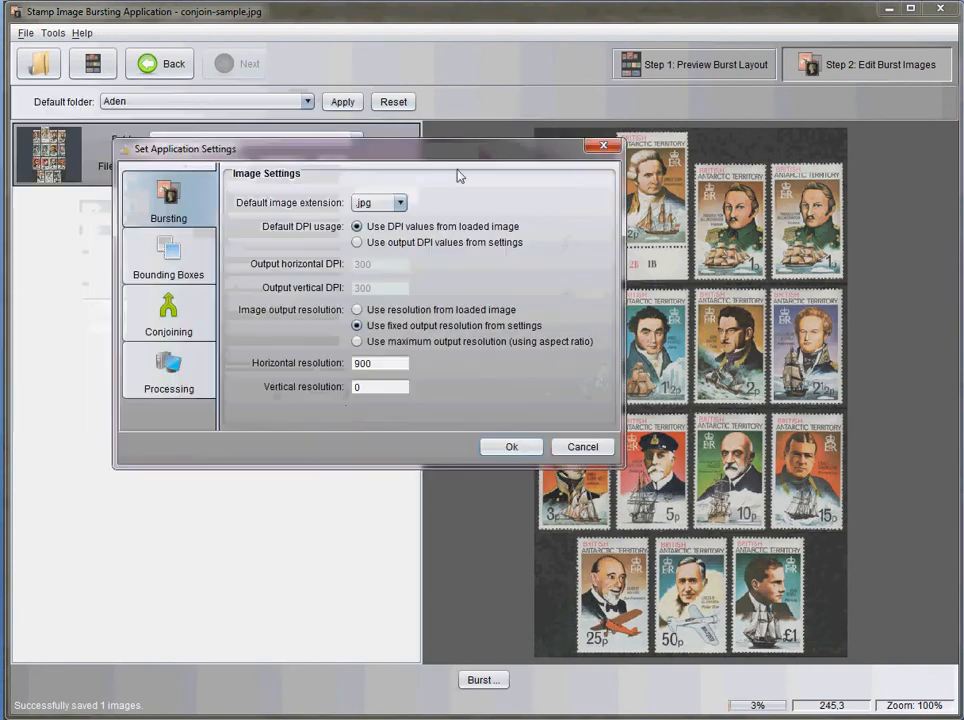
pyautogui.write('0')
pyautogui.click(381, 390)
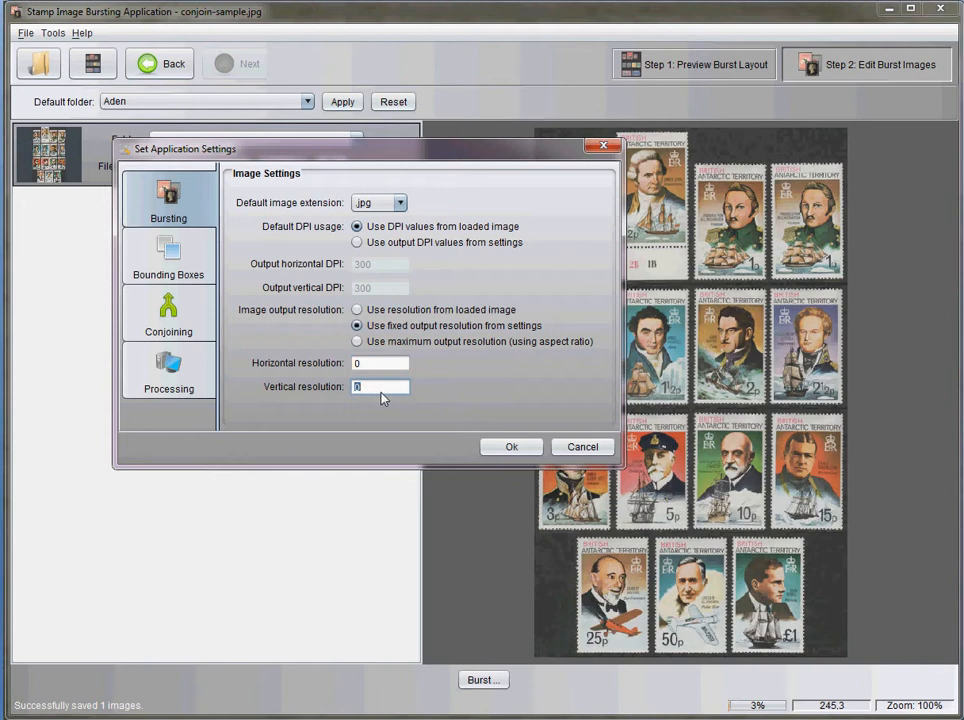
pyautogui.write('600')
pyautogui.click(511, 447)
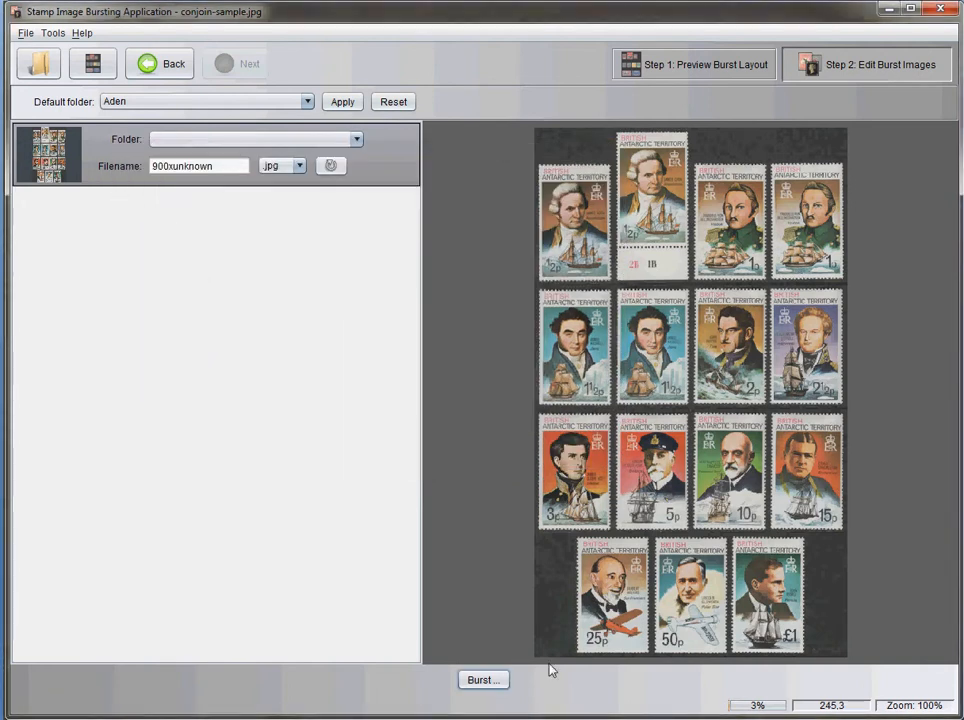
# Burst the image as unknownx600fixed to the images folder and check the new file's dimensions in Windows Explorer
pyautogui.doubleClick(213, 166)
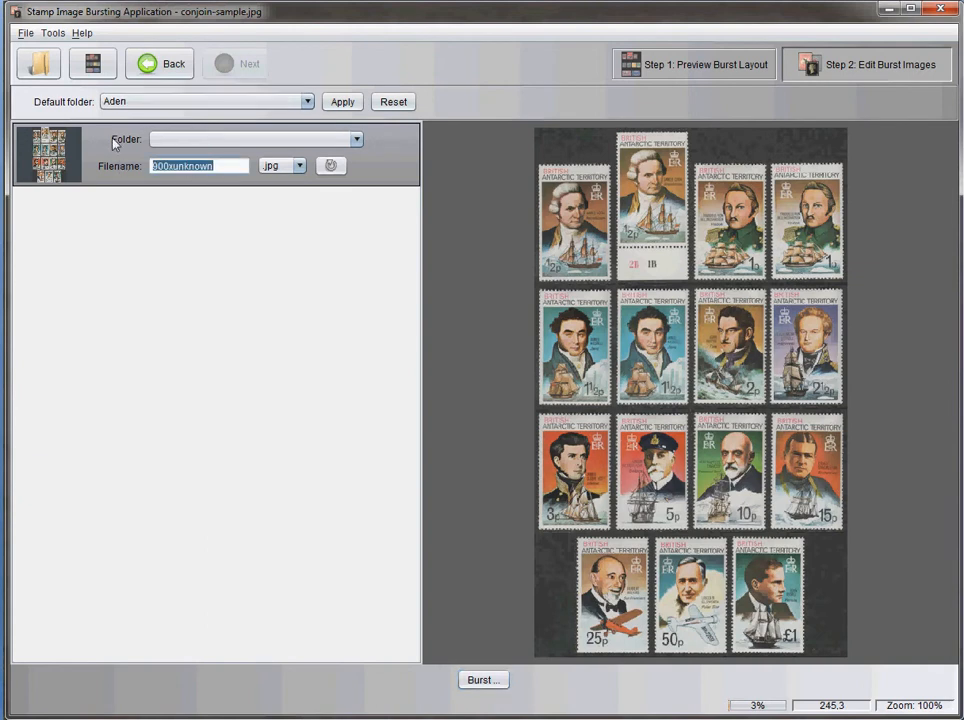
pyautogui.write('unknownx')
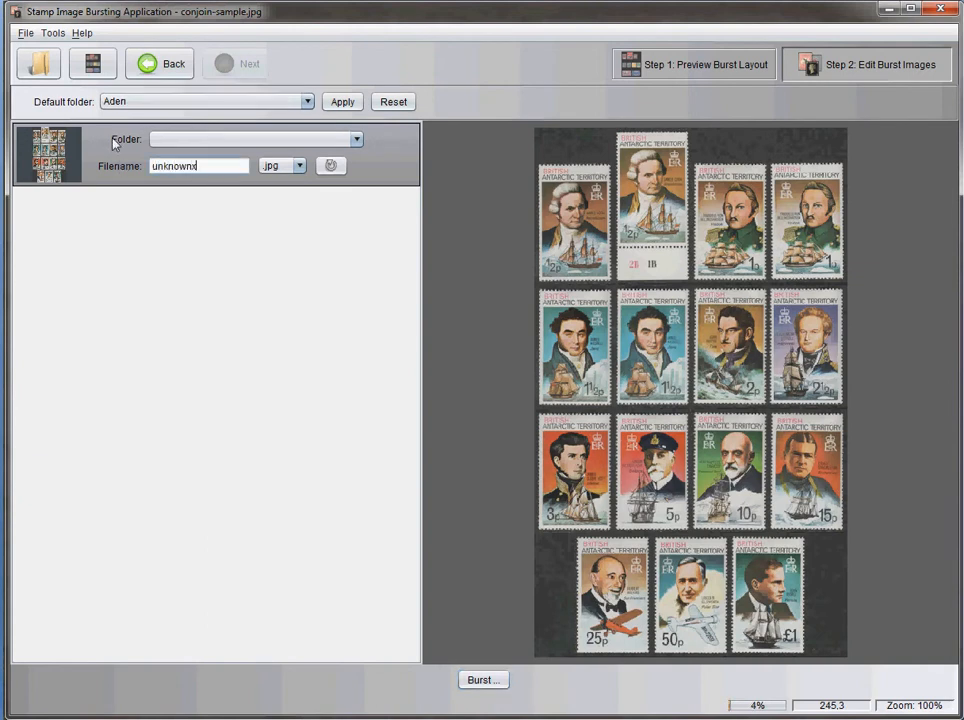
pyautogui.write('600fixed')
pyautogui.click(490, 681)
pyautogui.click(559, 380)
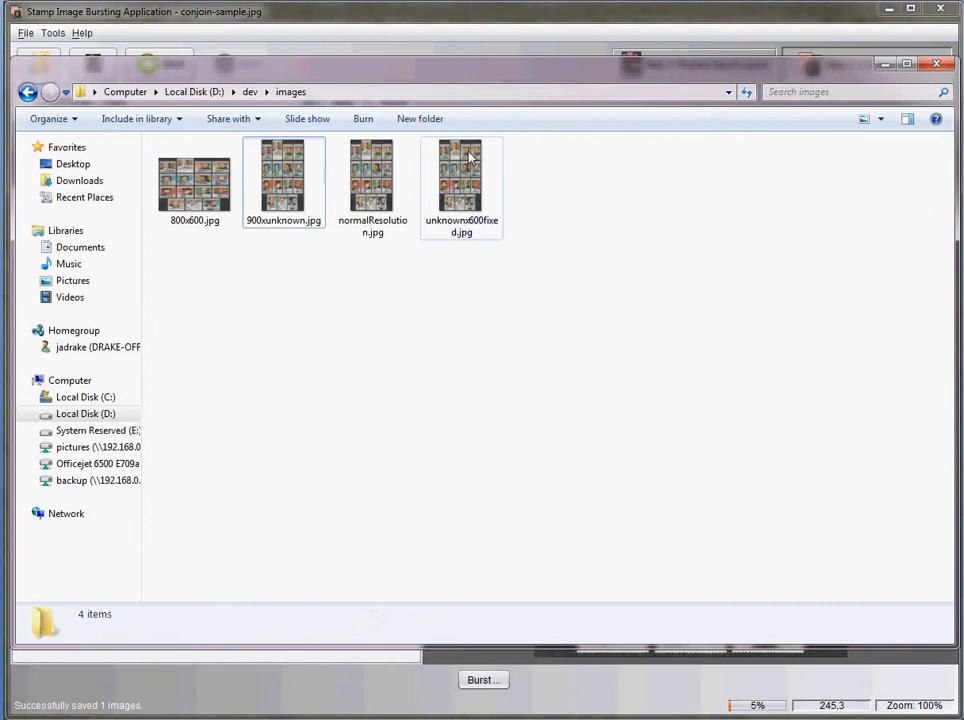
pyautogui.click(461, 170)
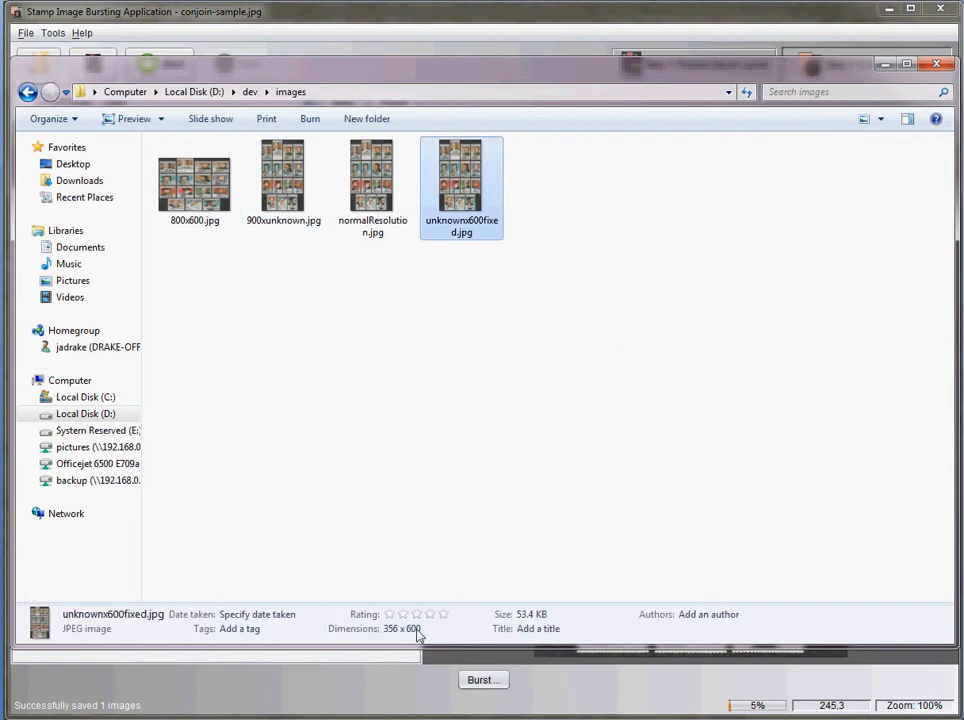
# Return to the Stamp Image Bursting Application, choose maximum output resolution using aspect ratio, and set the horizontal resolution to 800
pyautogui.click(243, 14)
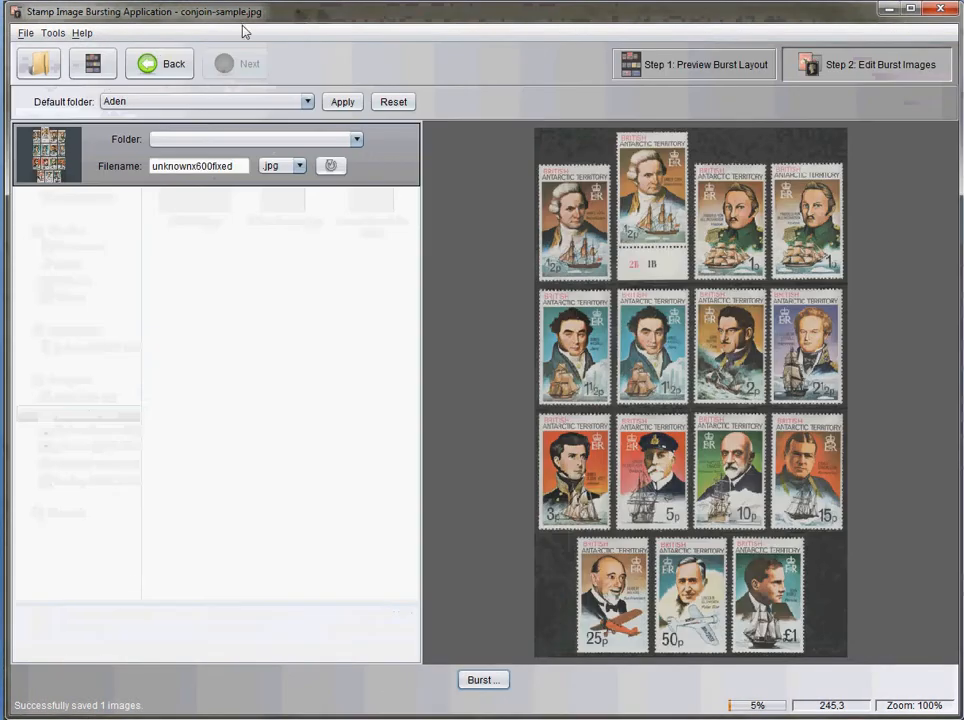
pyautogui.click(50, 33)
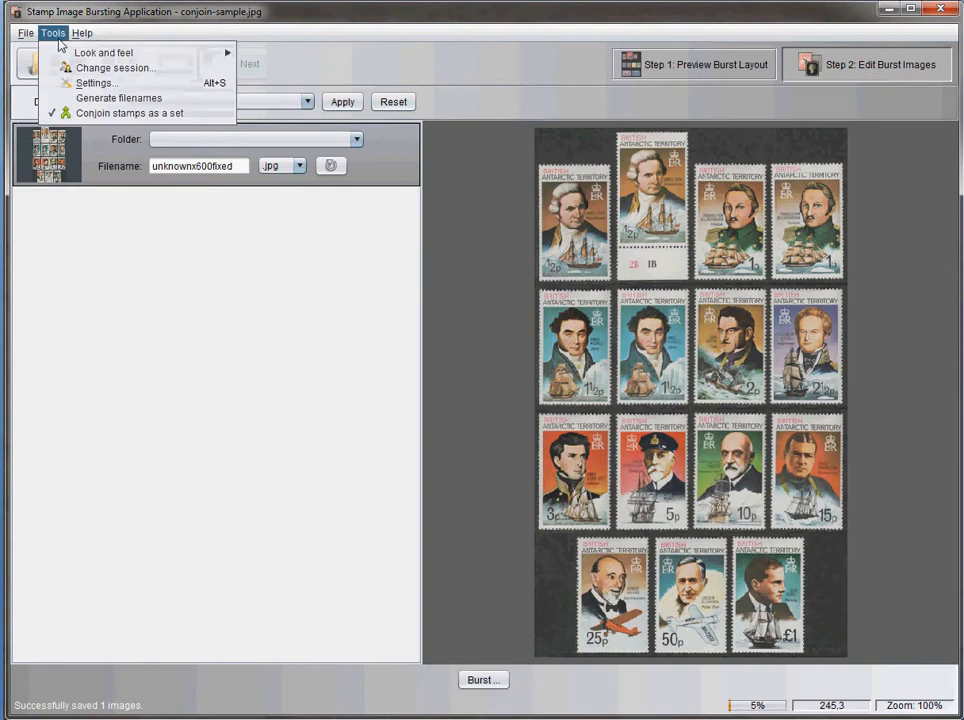
pyautogui.click(90, 85)
pyautogui.moveTo(189, 108); pyautogui.dragTo(572, 182)
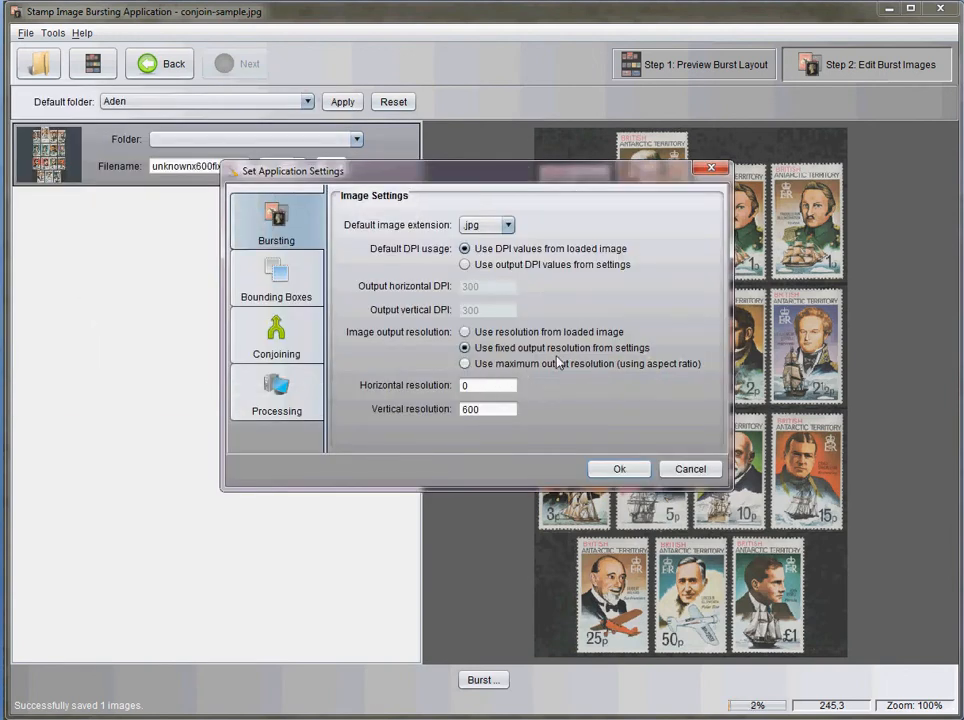
pyautogui.click(465, 365)
pyautogui.write('800')
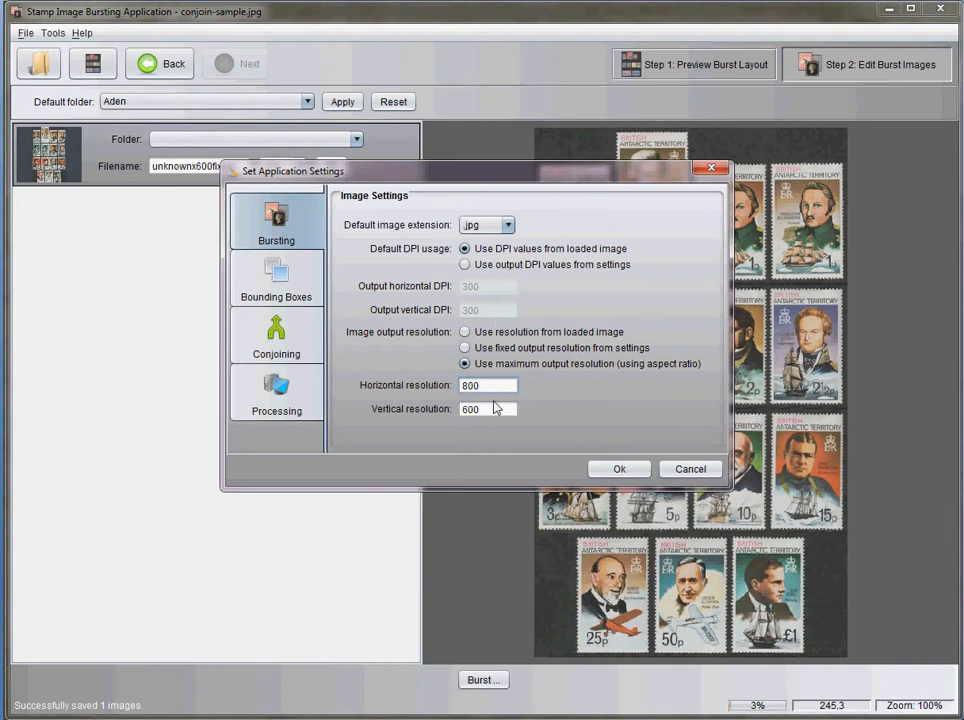
pyautogui.click(618, 469)
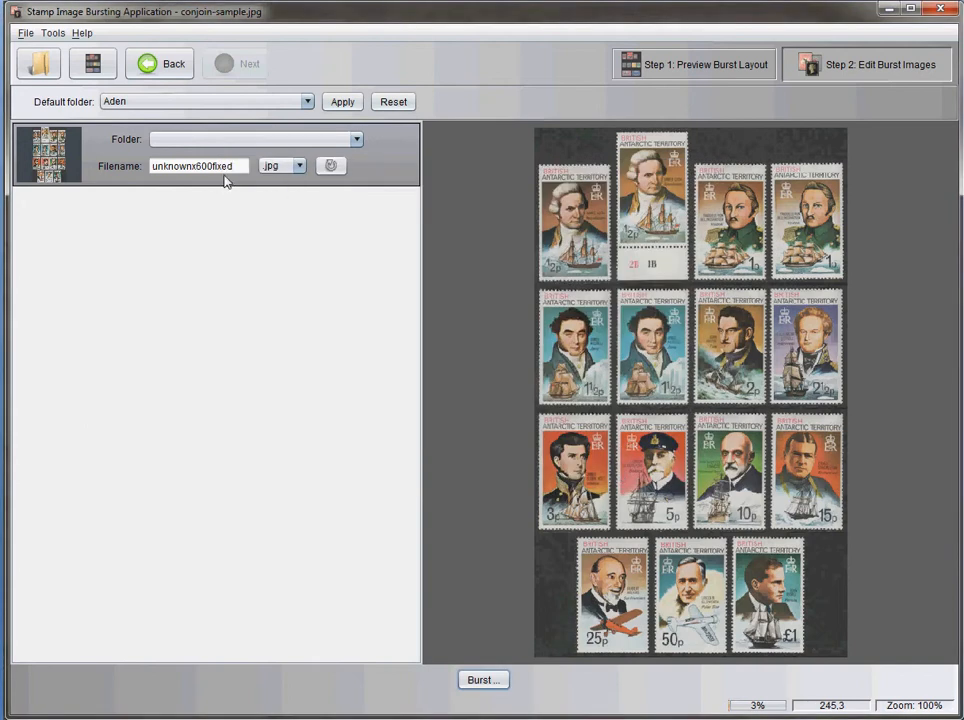
# Burst the image as 800x600aspect to the images folder and check the new file's dimensions in Windows Explorer
pyautogui.moveTo(241, 166); pyautogui.dragTo(90, 162)
pyautogui.write('8')
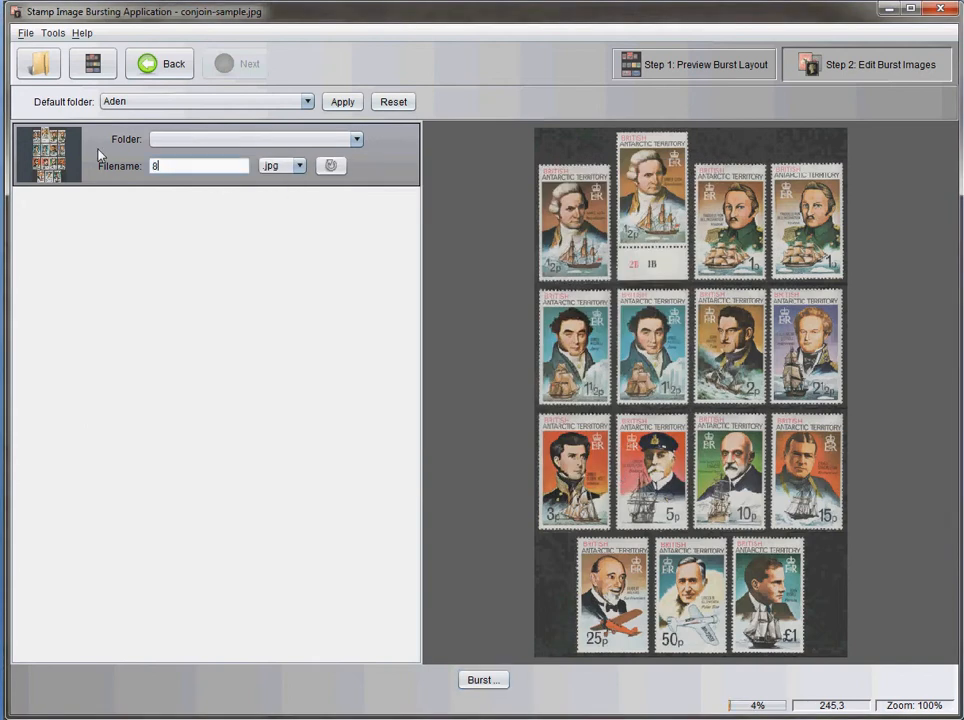
pyautogui.write('00x600aspect')
pyautogui.click(483, 679)
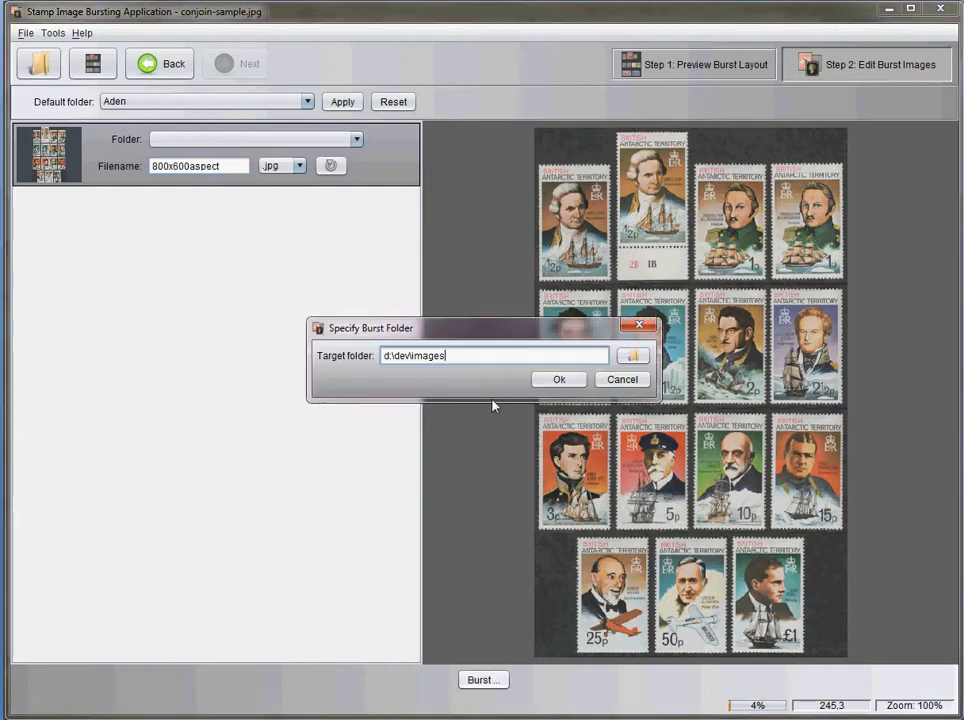
pyautogui.click(559, 379)
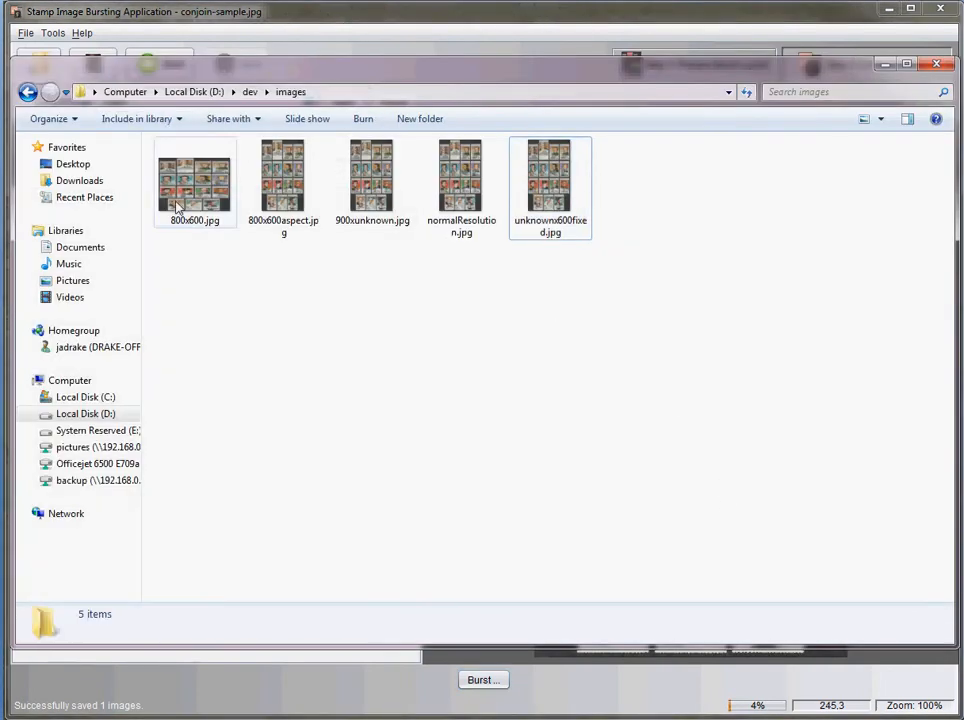
pyautogui.click(291, 181)
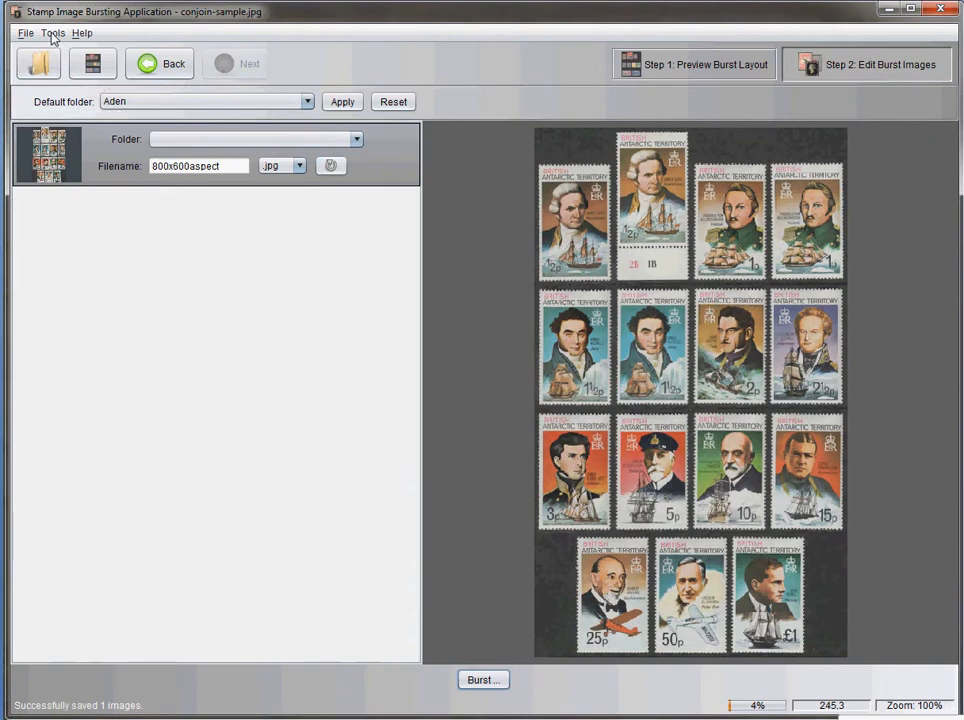
# Return to the Stamp Image Bursting Application and set the maximum output resolution's vertical value to 0
pyautogui.click(55, 34)
pyautogui.click(100, 88)
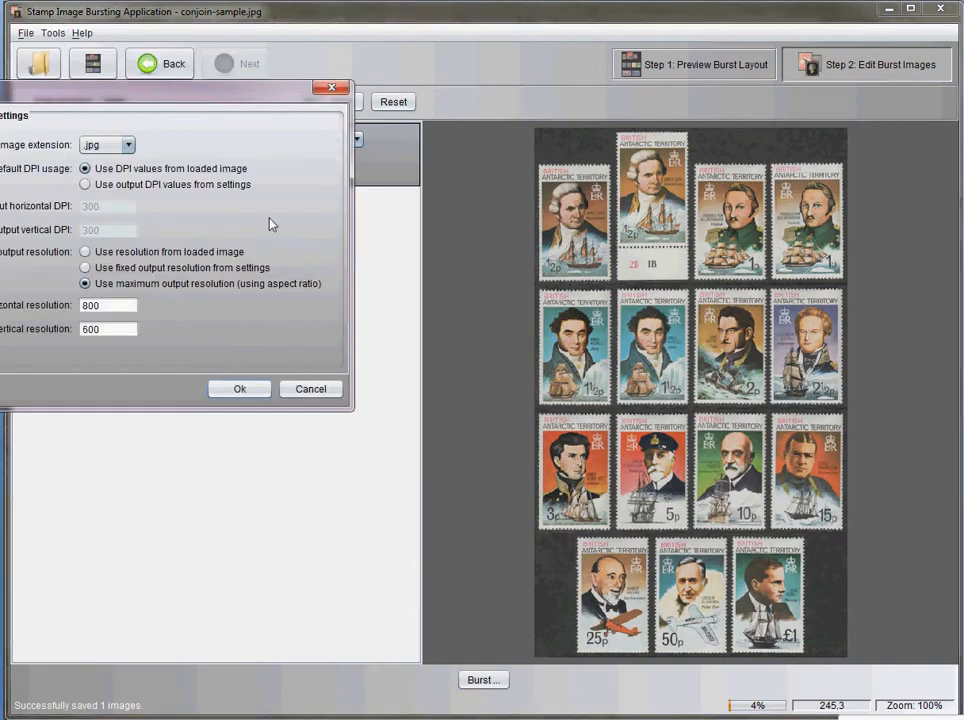
pyautogui.moveTo(179, 104); pyautogui.dragTo(471, 164)
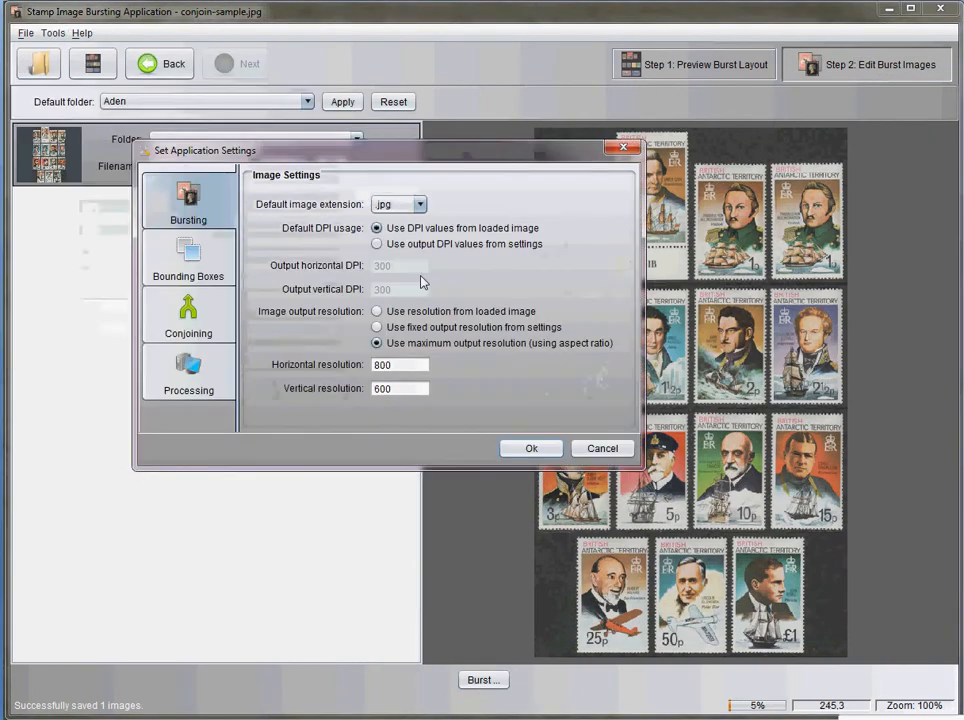
pyautogui.doubleClick(406, 396)
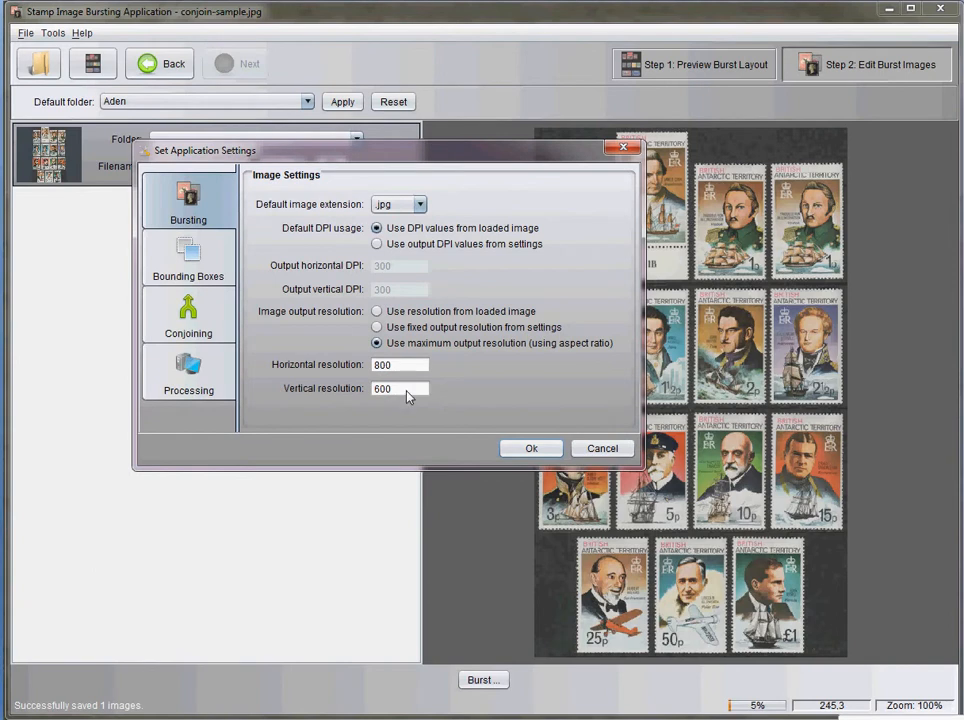
pyautogui.press('BackSpace')
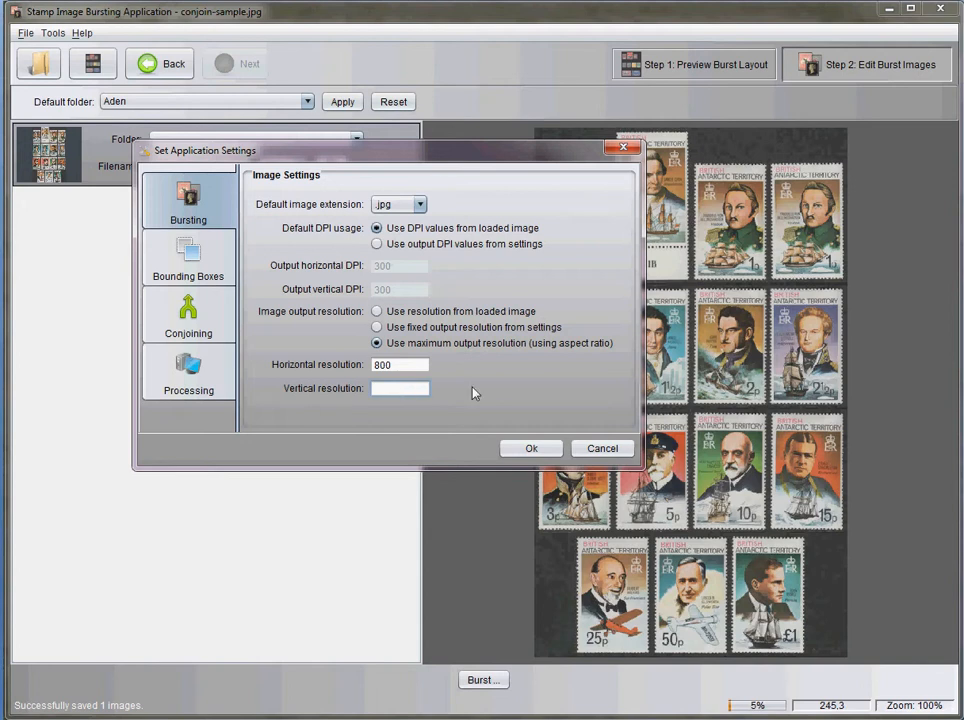
pyautogui.click(530, 449)
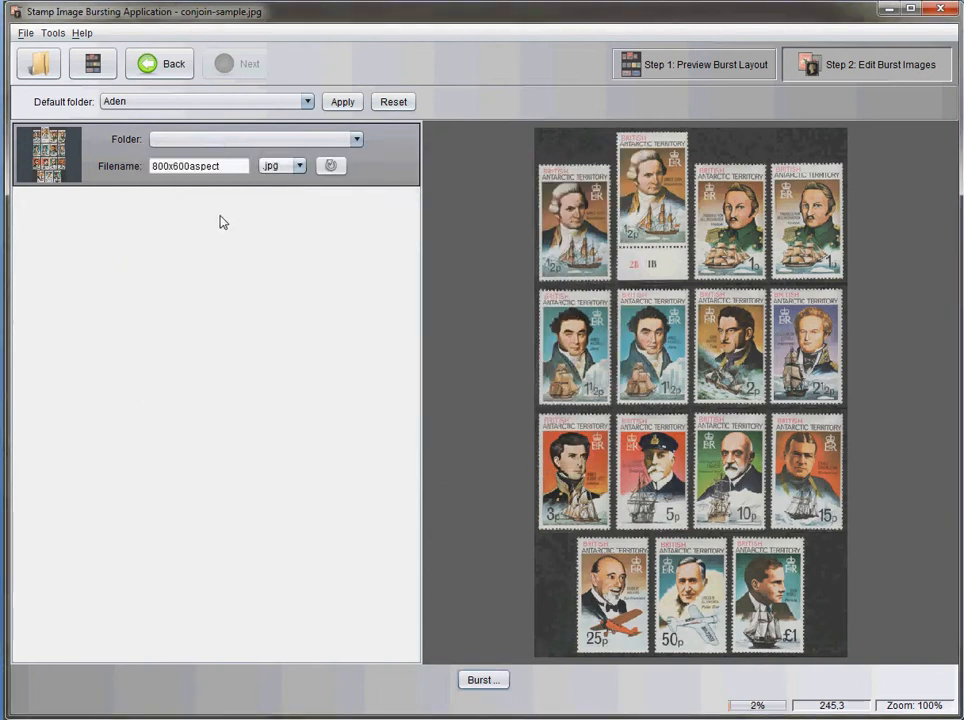
# Burst the image as 800xunknown-aspect to the images folder and check the new file's dimensions in Windows Explorer
pyautogui.moveTo(173, 166); pyautogui.dragTo(230, 170)
pyautogui.write('unknown-')
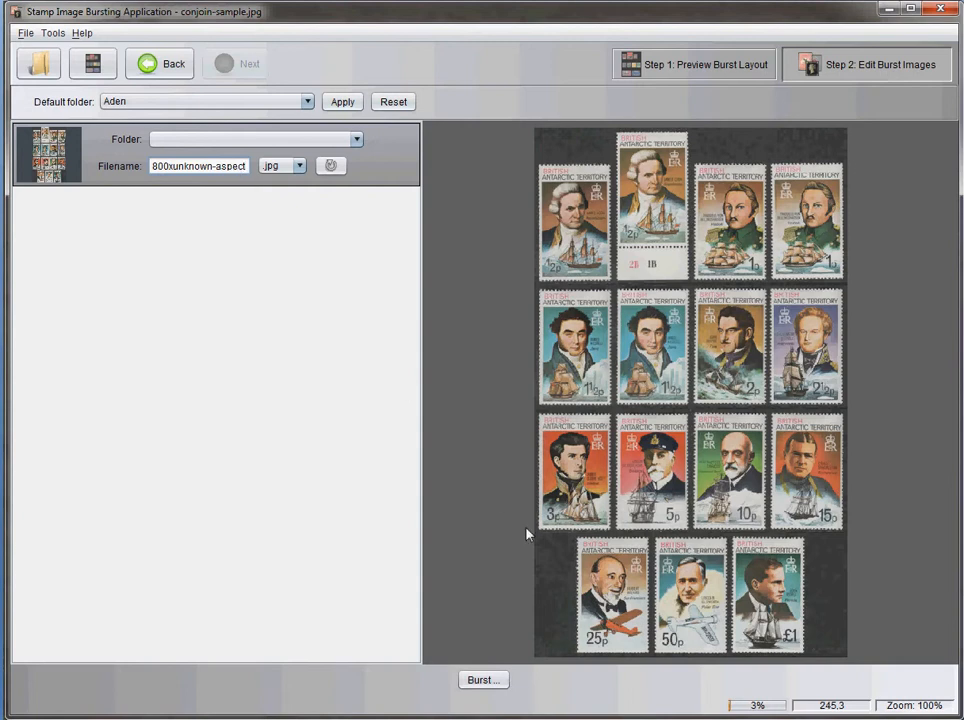
pyautogui.click(503, 677)
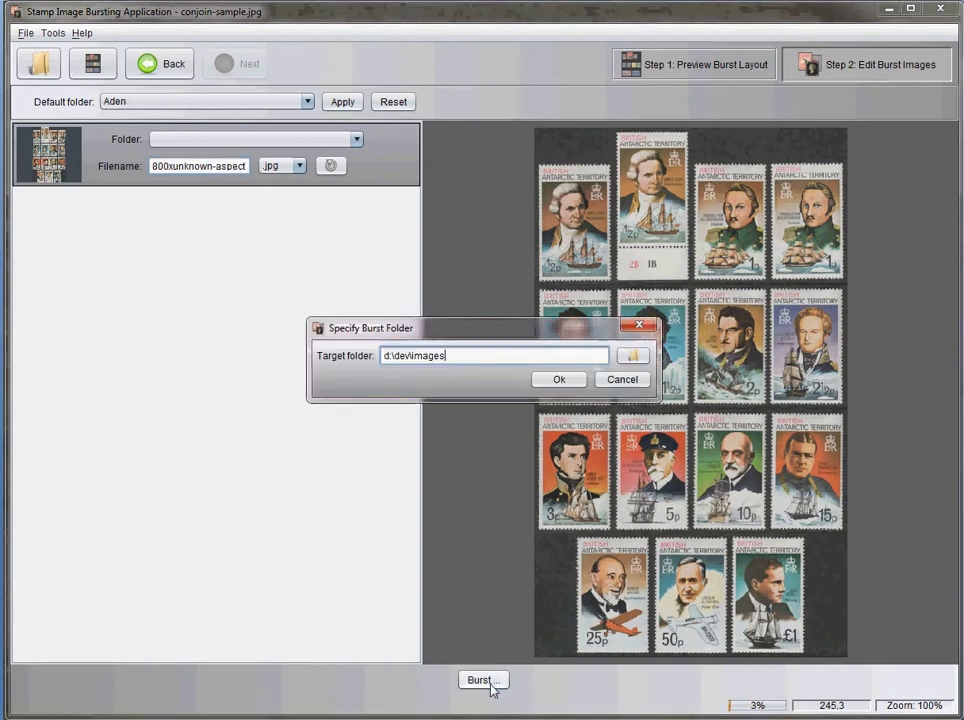
pyautogui.click(562, 388)
pyautogui.hotkey('alt', 'Tab')
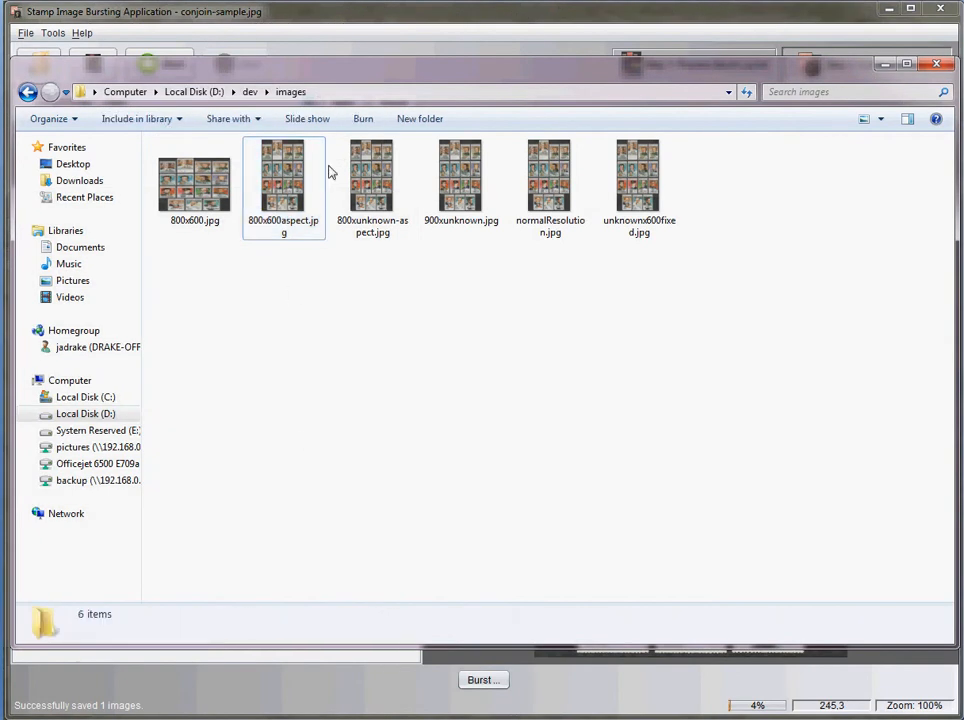
pyautogui.click(376, 176)
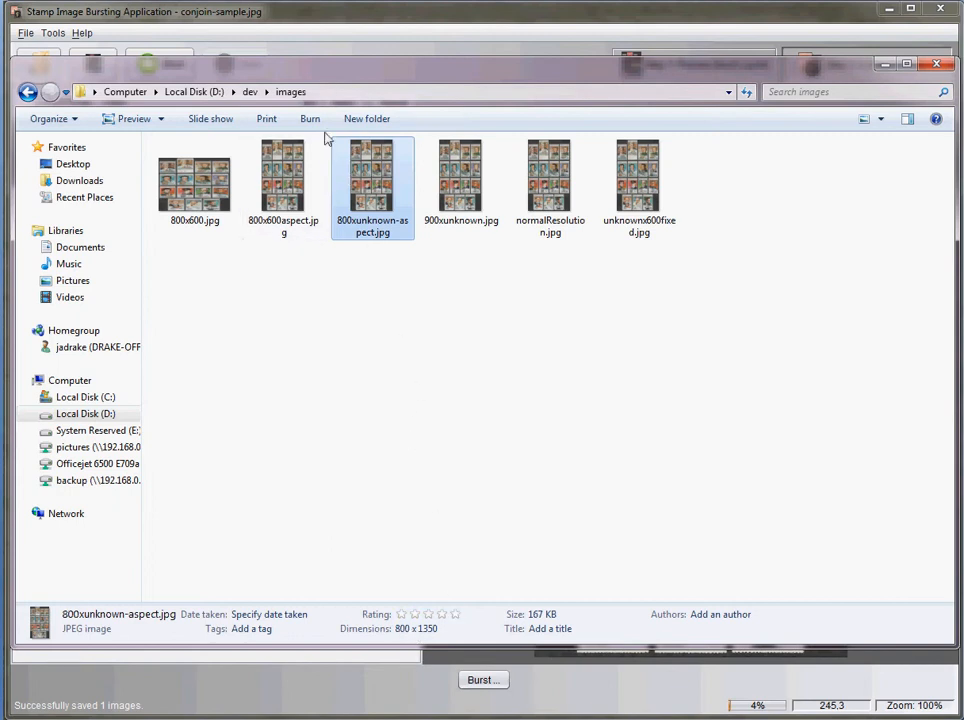
# Return to the Stamp Image Bursting Application and set the maximum output resolution to 0 horizontal and 600 vertical
pyautogui.click(170, 14)
pyautogui.click(52, 33)
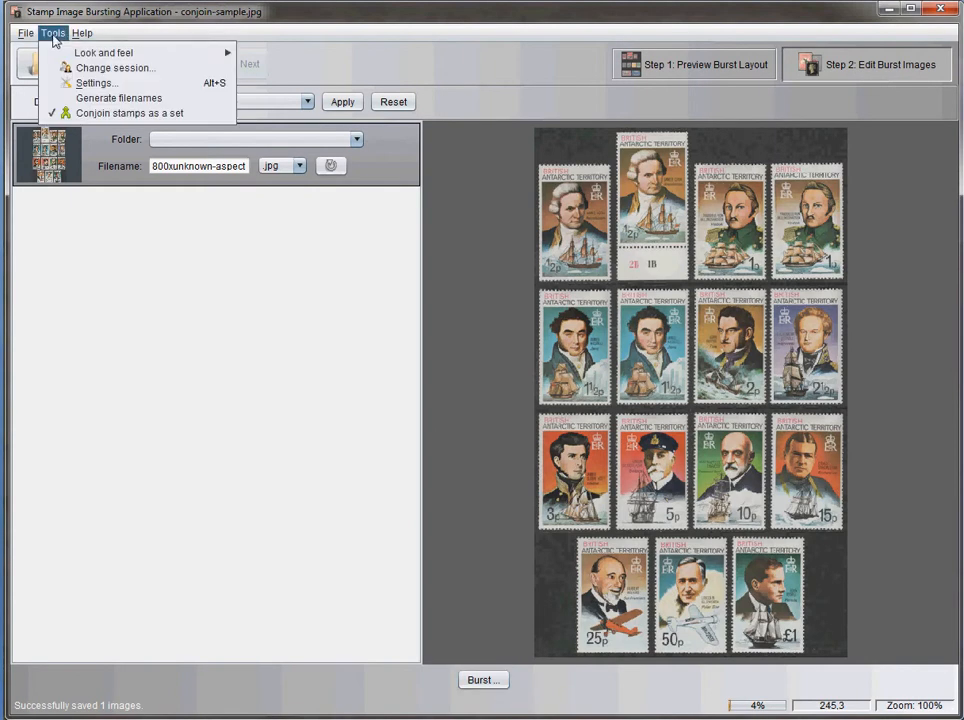
pyautogui.click(92, 83)
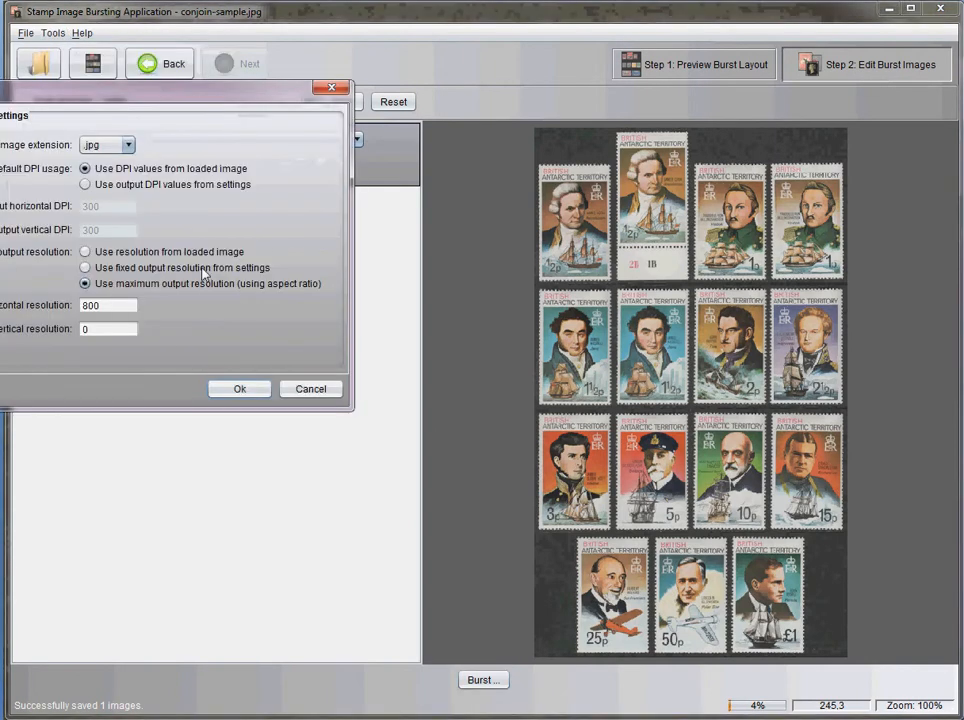
pyautogui.doubleClick(107, 305)
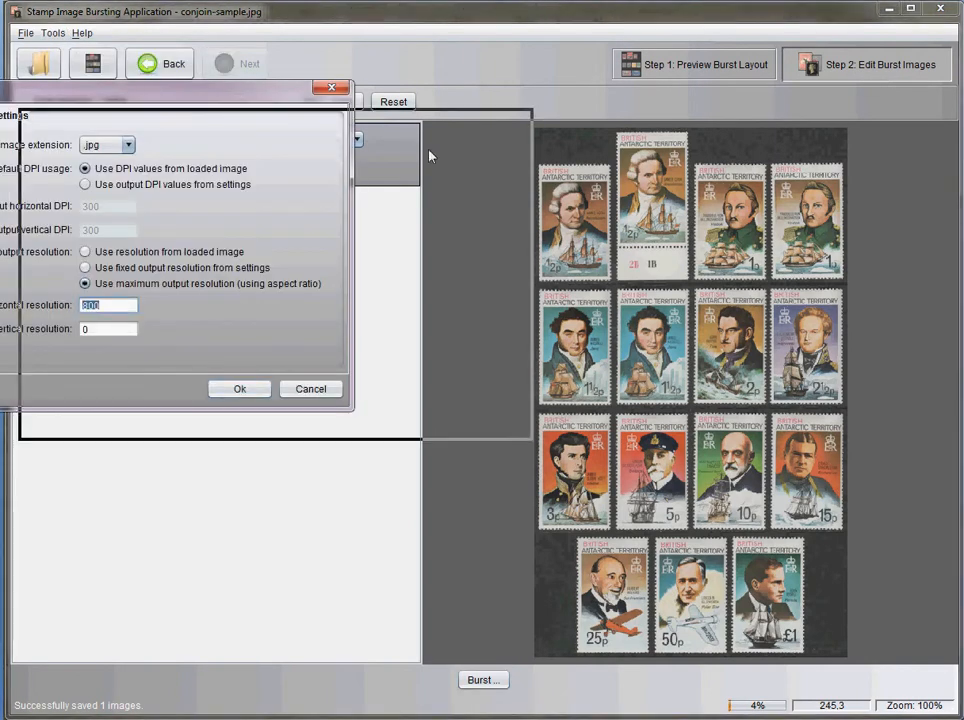
pyautogui.moveTo(430, 155); pyautogui.dragTo(523, 181)
pyautogui.write('0')
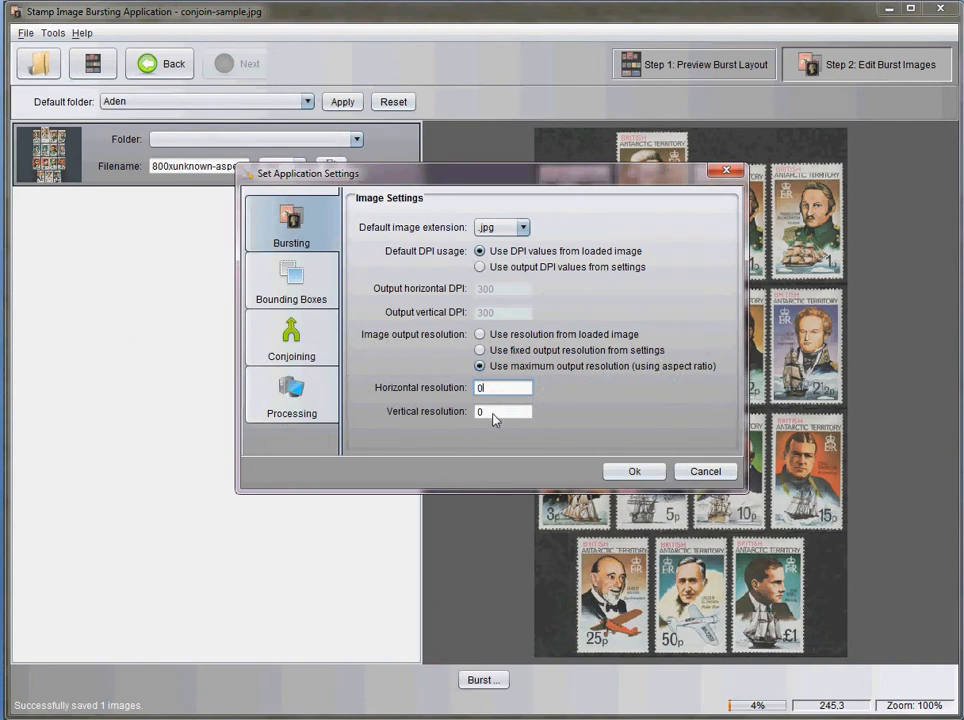
pyautogui.moveTo(493, 414); pyautogui.dragTo(462, 410)
pyautogui.click(633, 473)
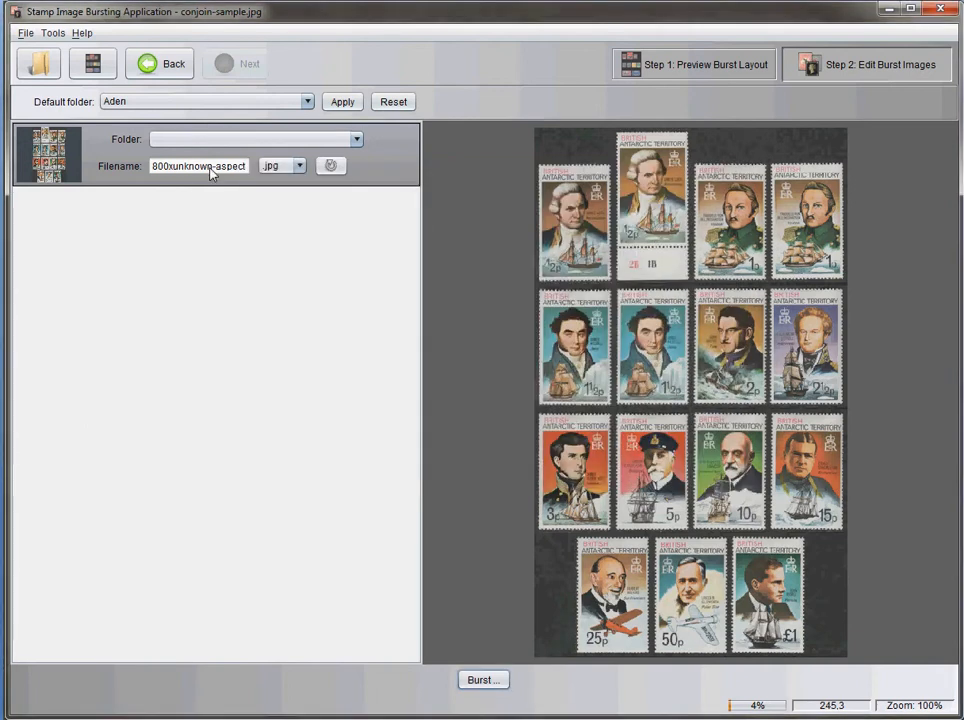
# Rename the output image unknownx600-aspect and burst it to the d:\dev\images folder
pyautogui.moveTo(211, 174); pyautogui.dragTo(129, 168)
pyautogui.write('unknownx600')
pyautogui.press('Delete')
pyautogui.click(502, 682)
pyautogui.click(570, 383)
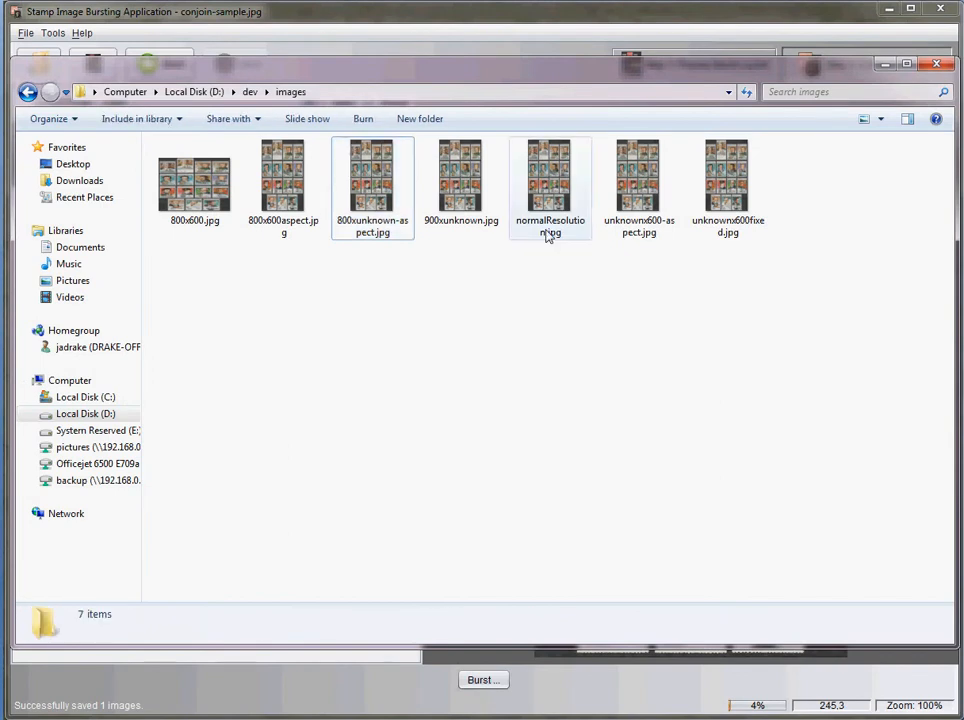
# Compare the dimensions of unknownx600-aspect.jpg and unknownx600fixed.jpg in Windows Explorer
pyautogui.click(726, 185)
pyautogui.click(650, 192)
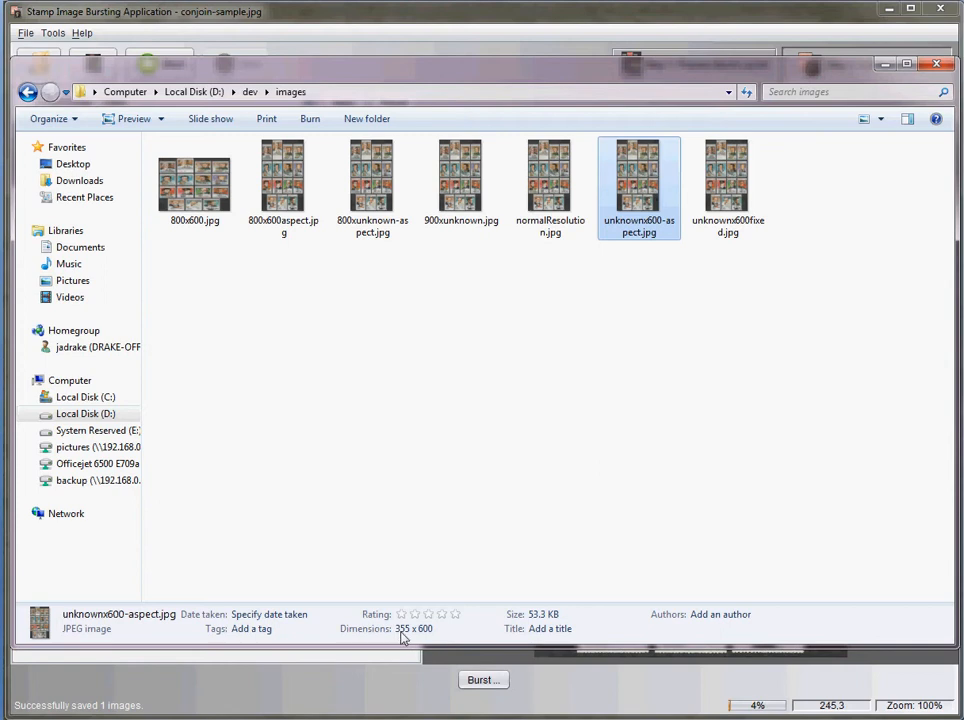
pyautogui.click(750, 200)
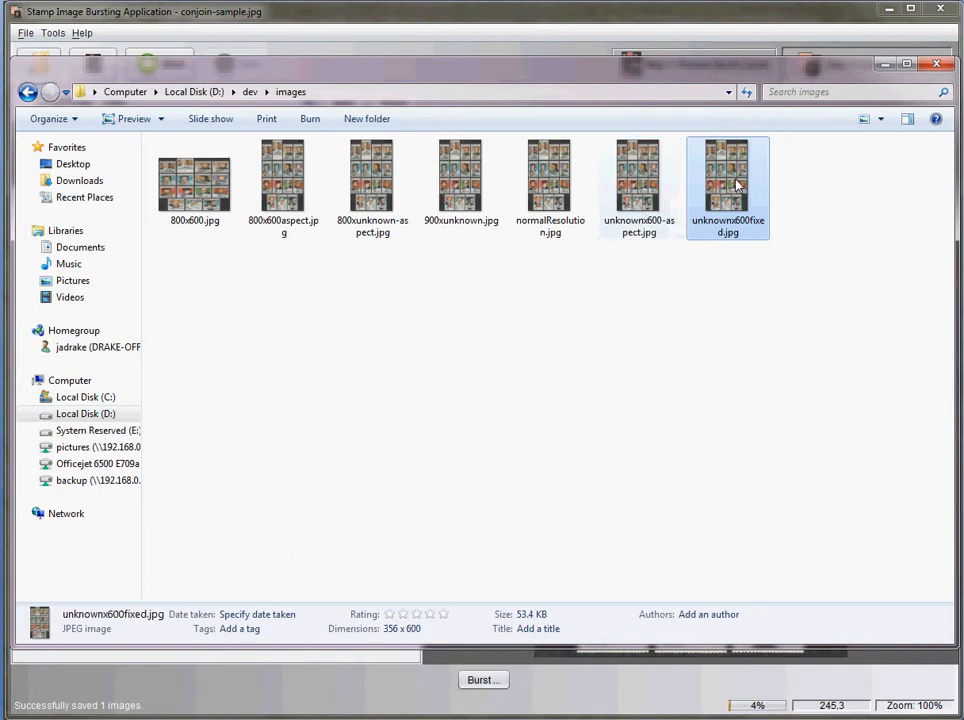
pyautogui.click(628, 185)
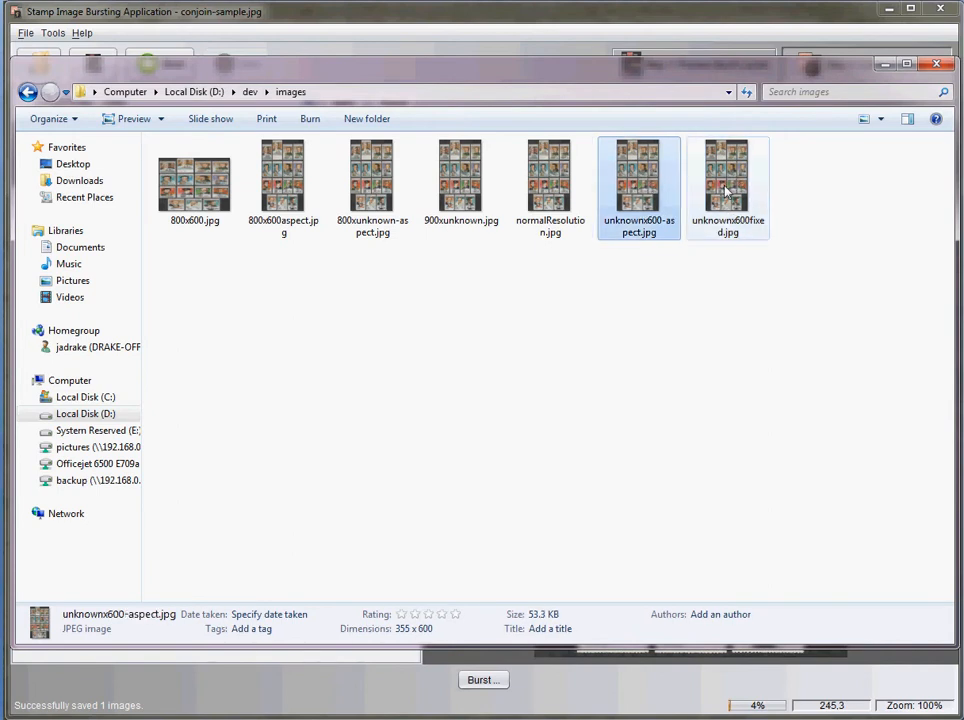
pyautogui.click(727, 192)
pyautogui.click(638, 188)
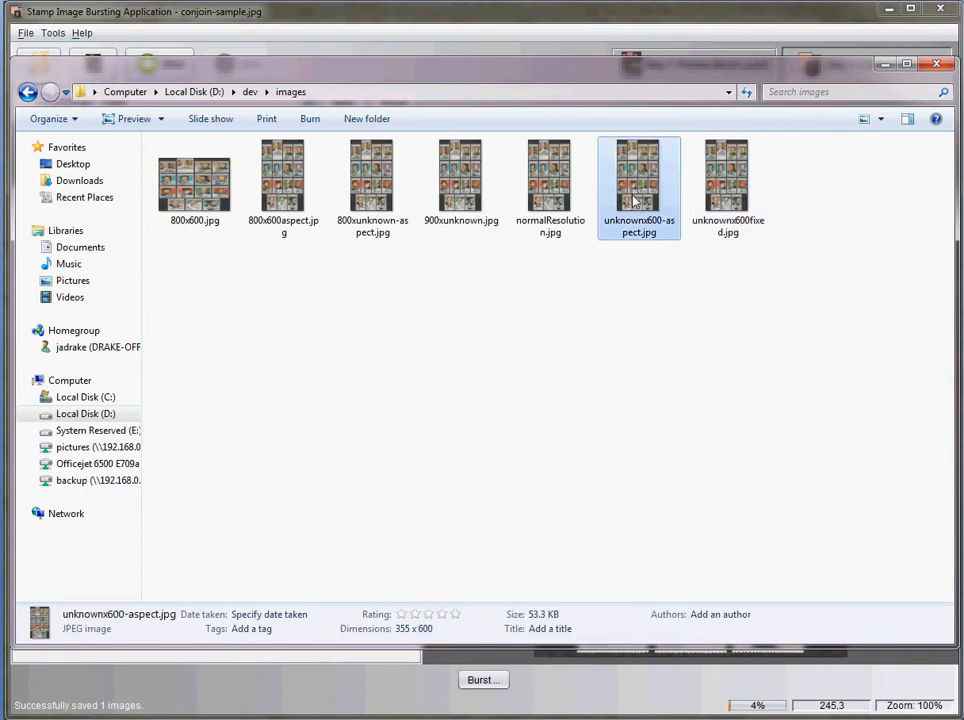